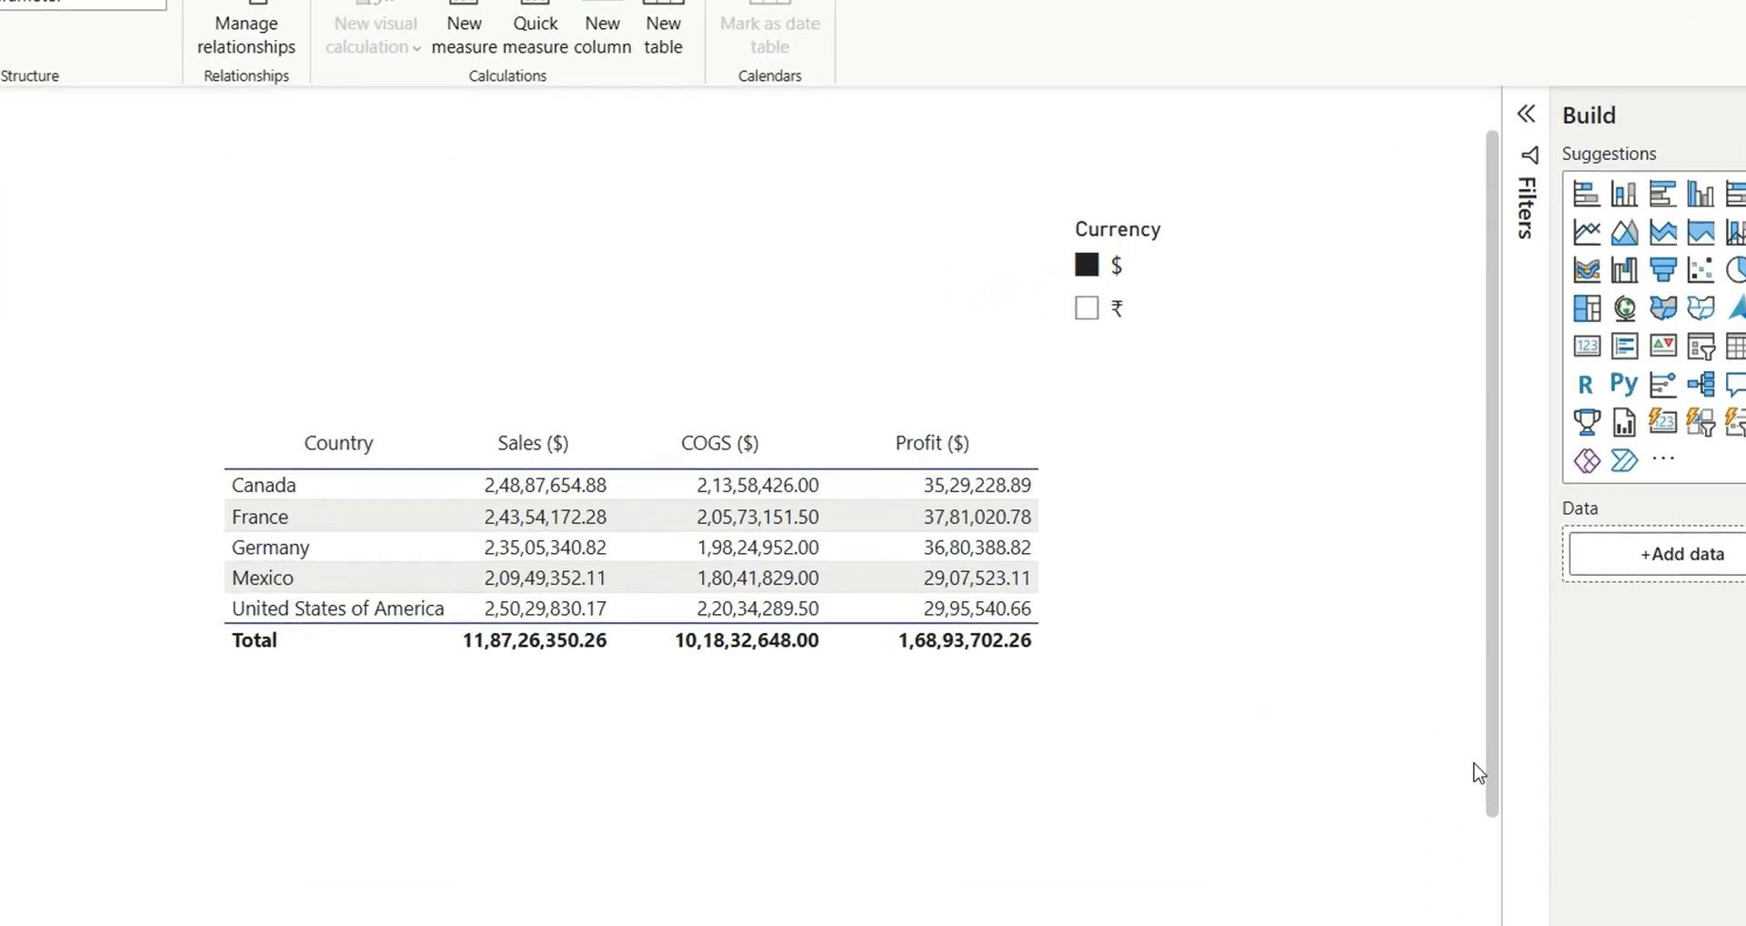
- Choose ₹ in the Currency slicer so the Country table shows rupee Sales, COGS and Profit
click(1350, 566)
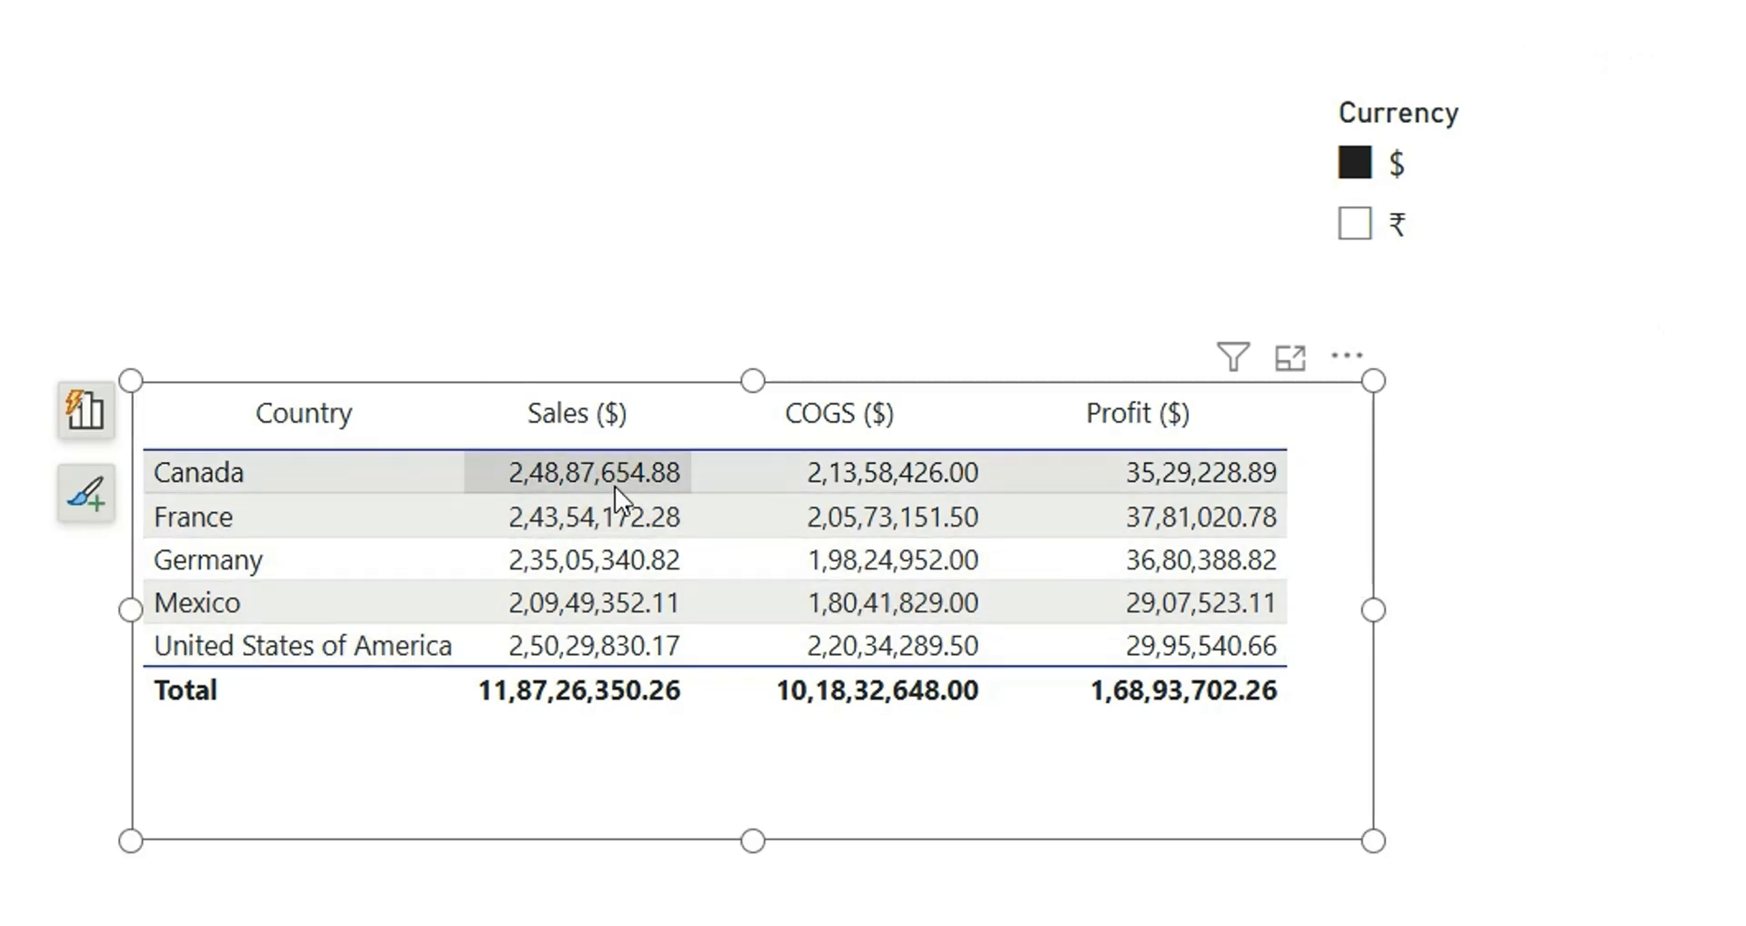
click(1531, 428)
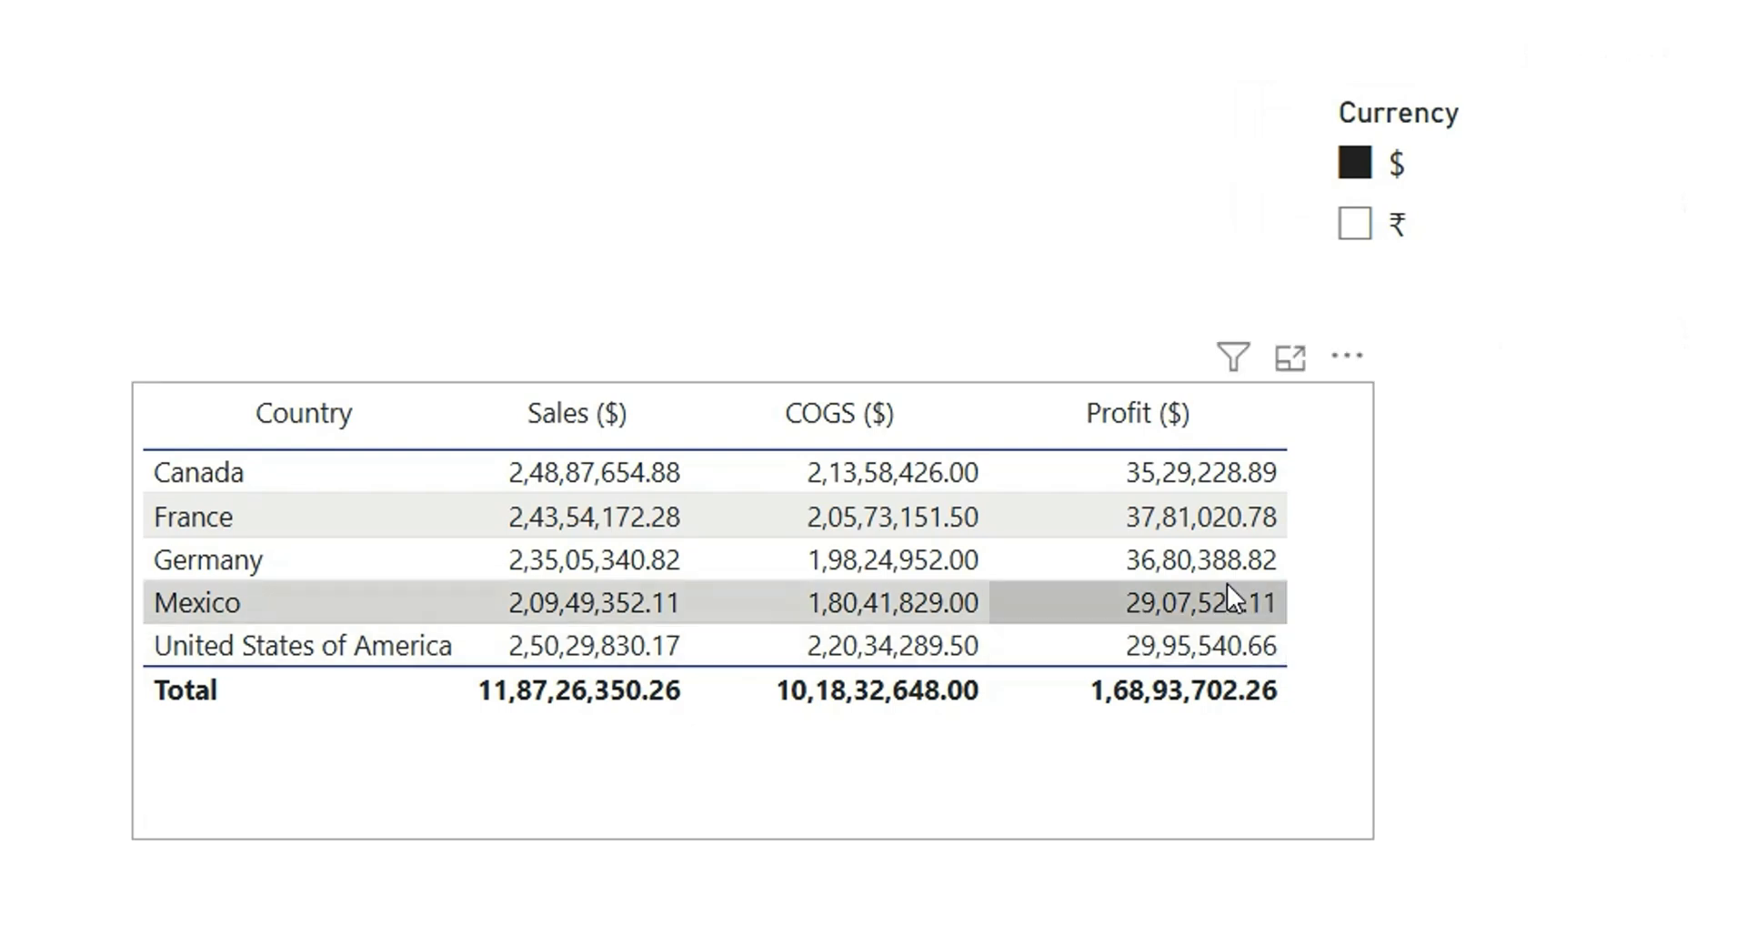
click(1593, 332)
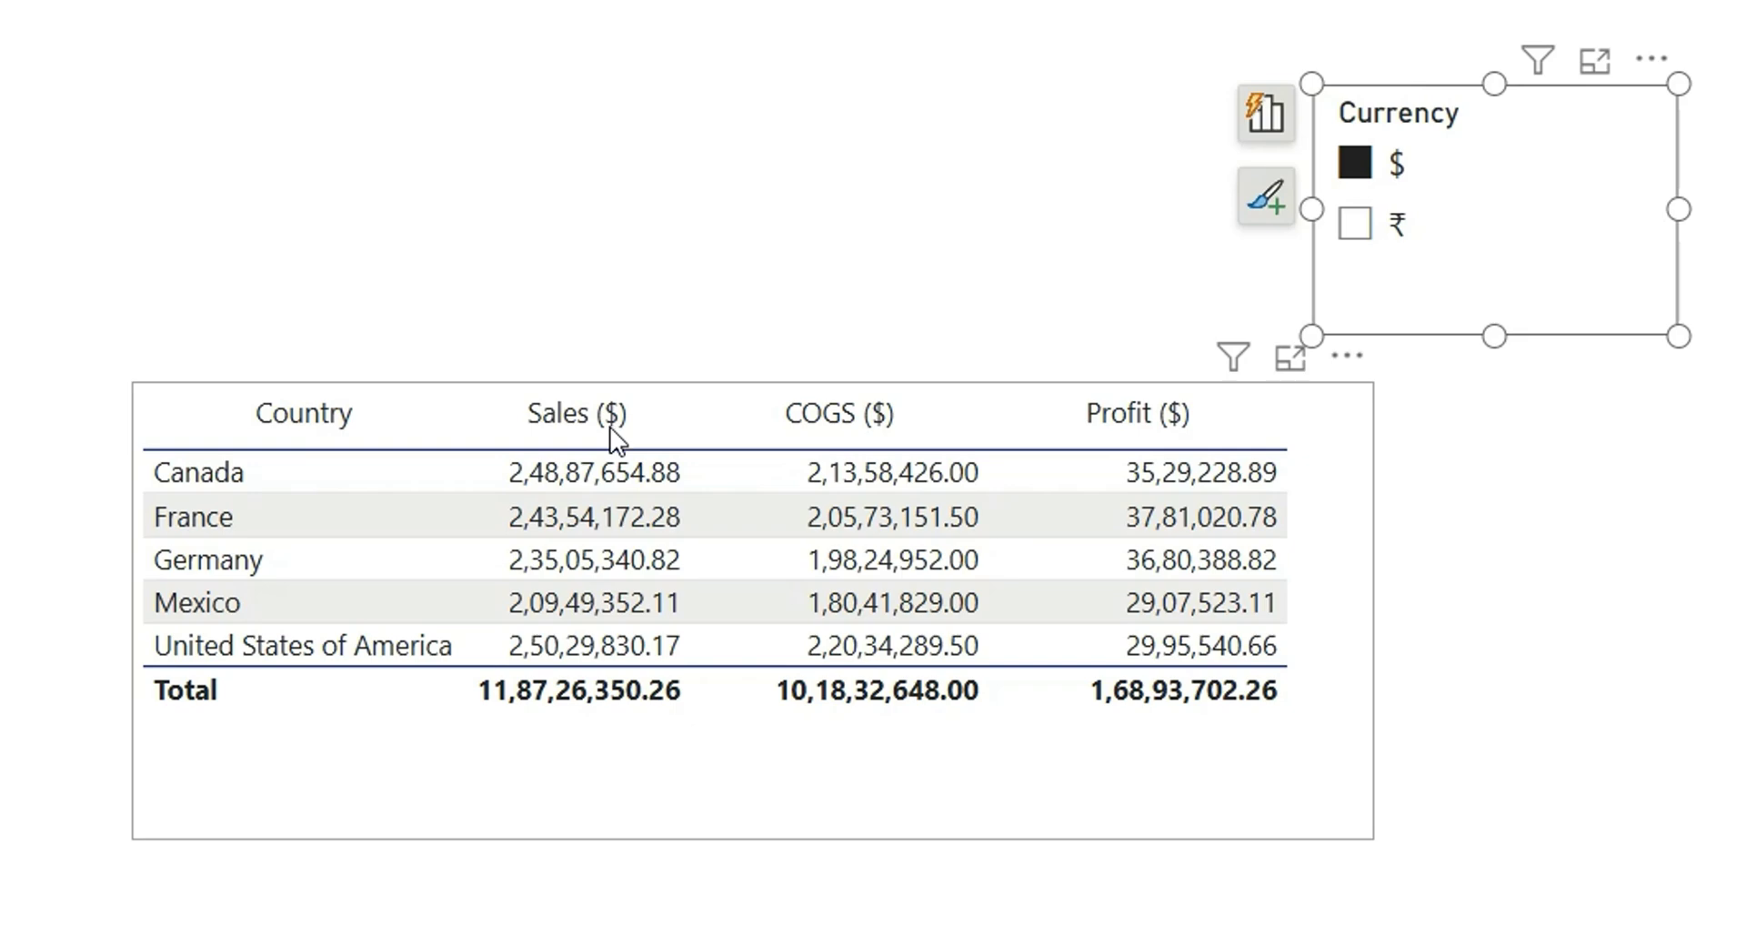
click(1355, 223)
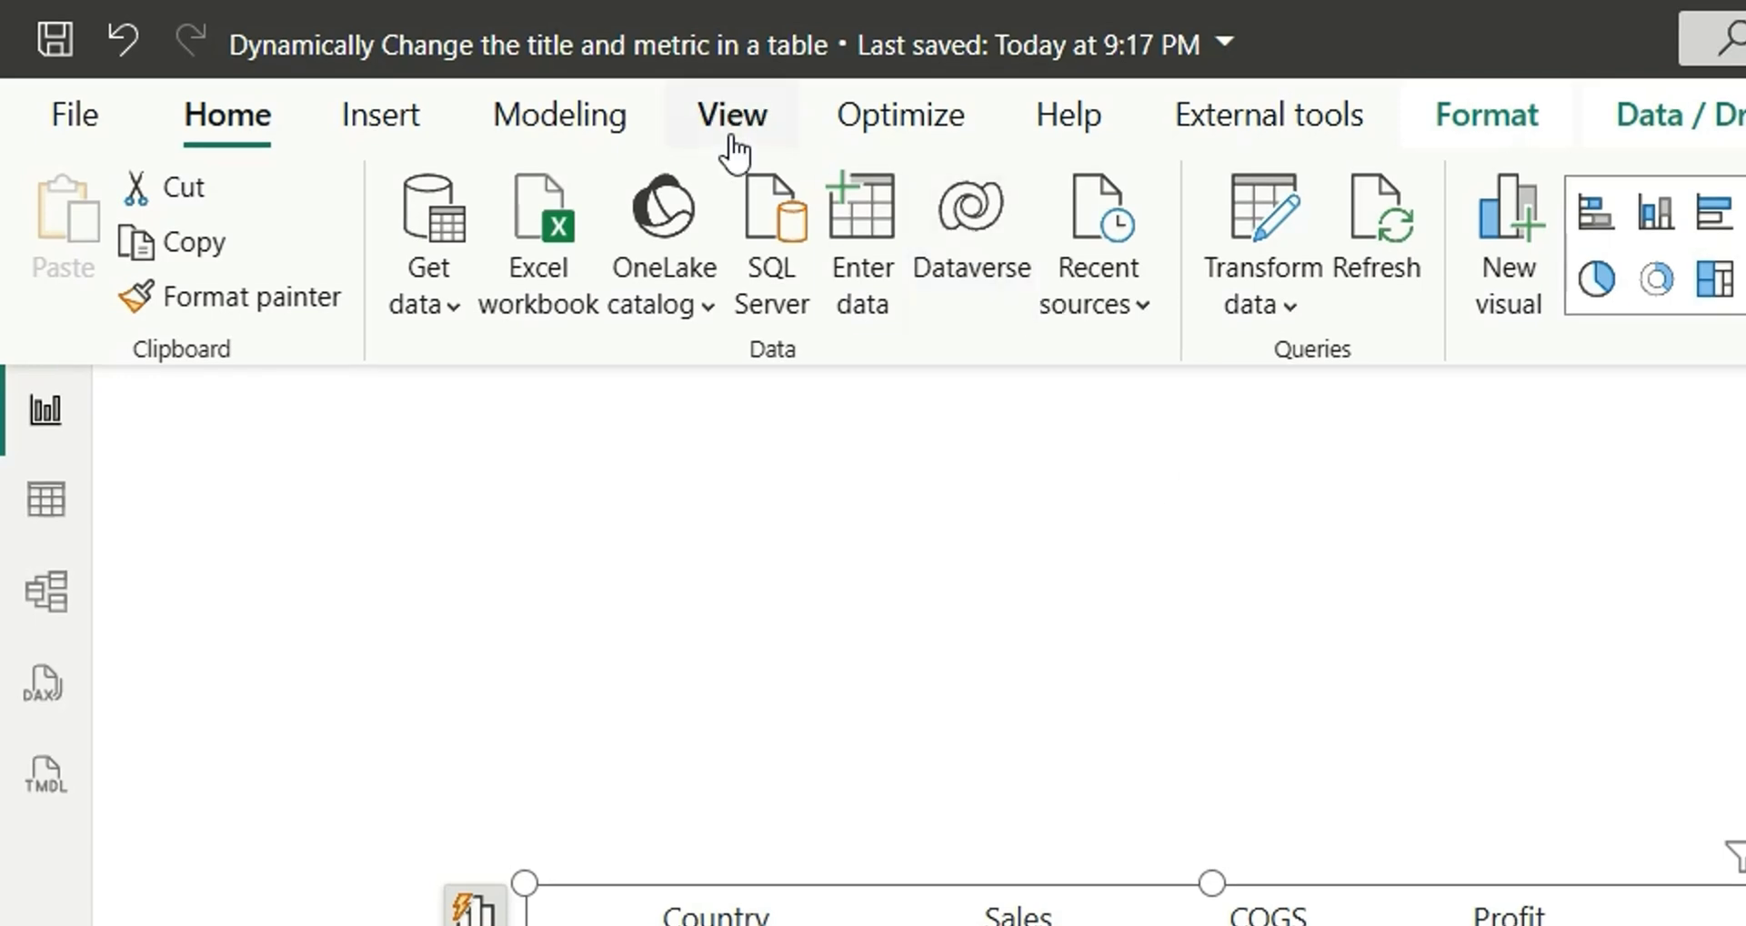
- Create a fields parameter from the Sales, COGS and Profit measures, without adding a slicer
click(580, 121)
click(1292, 322)
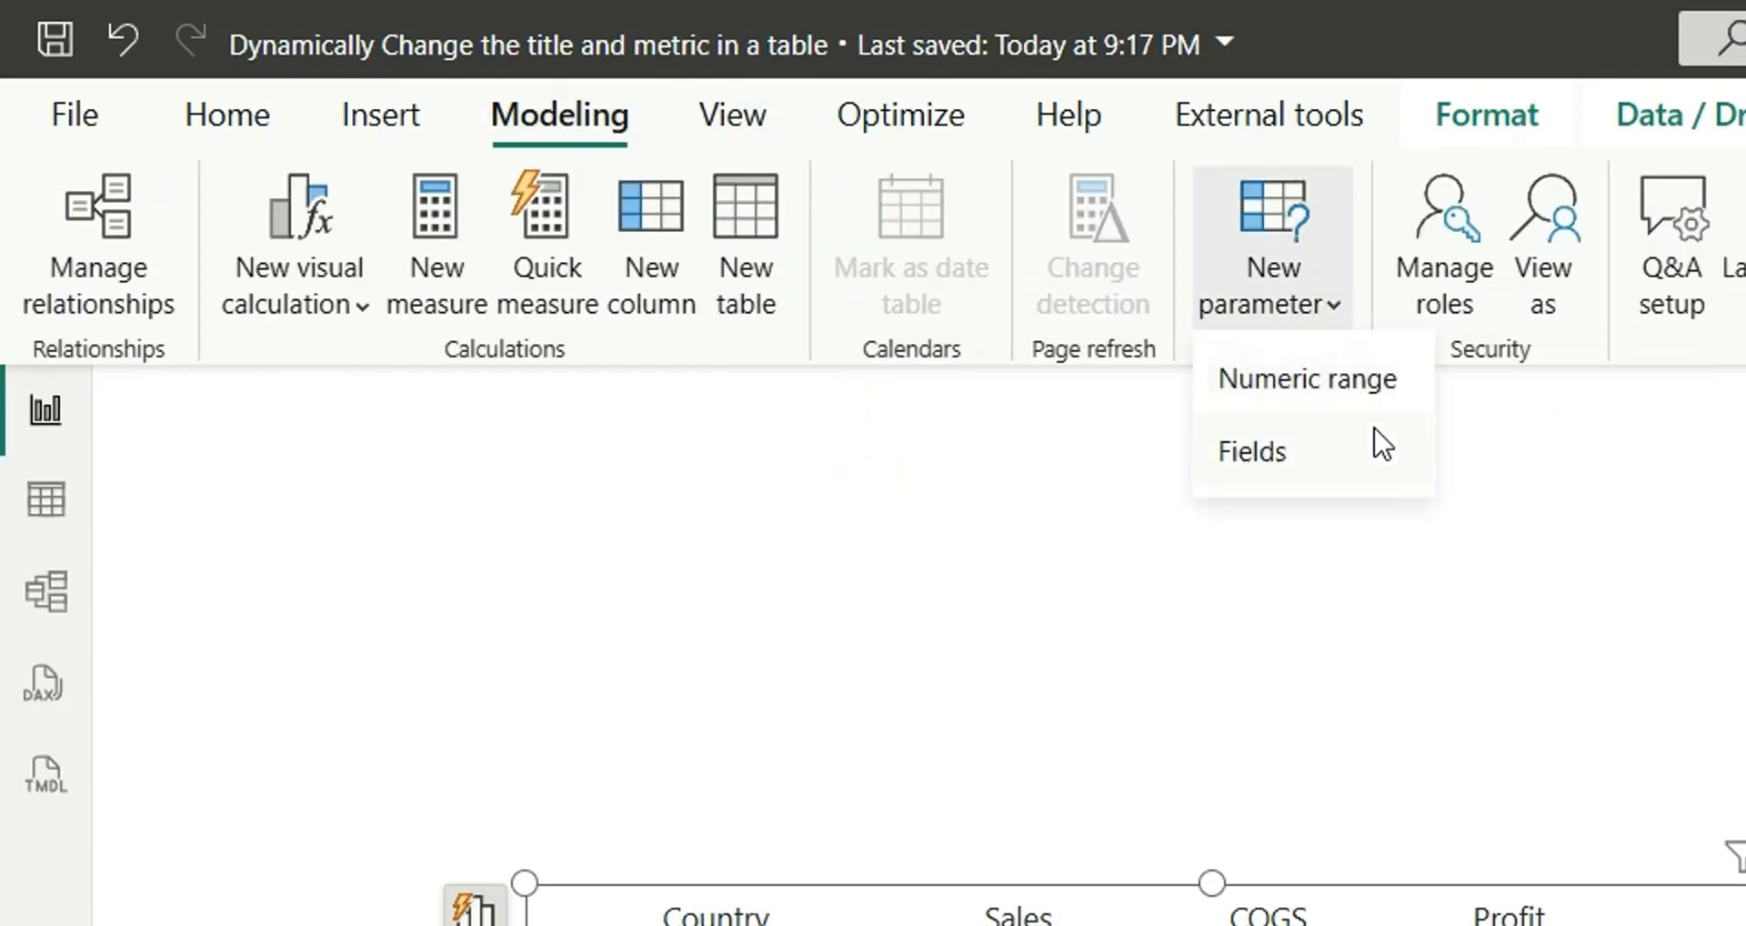
click(1279, 455)
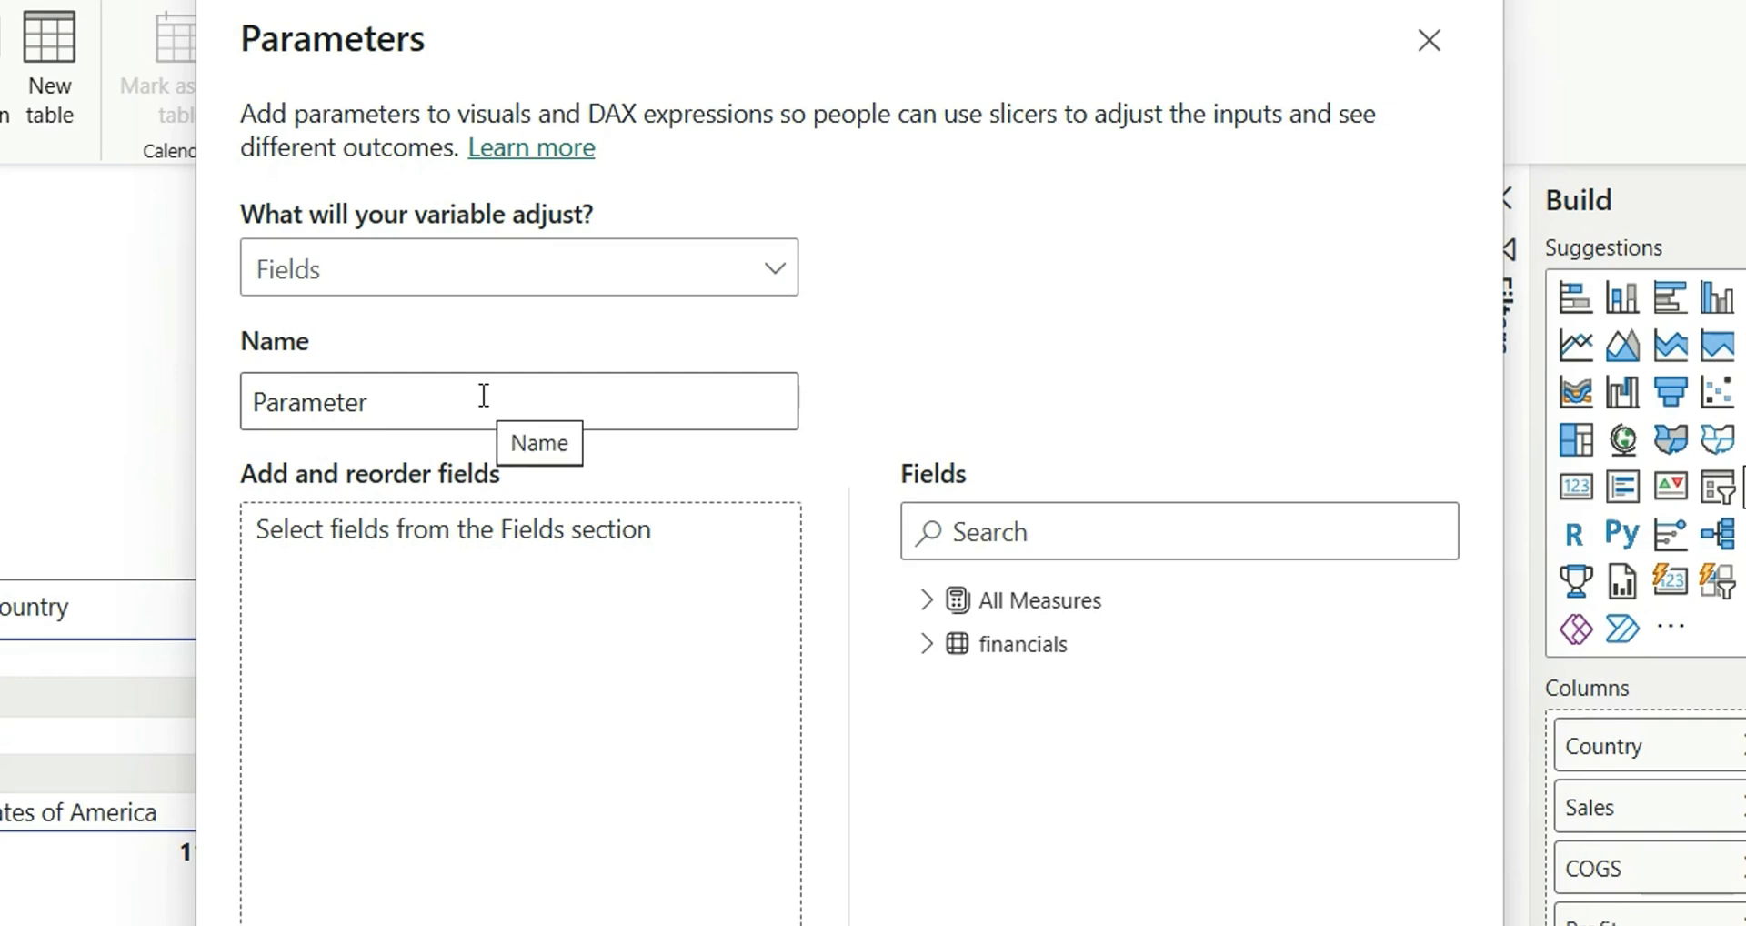
click(927, 603)
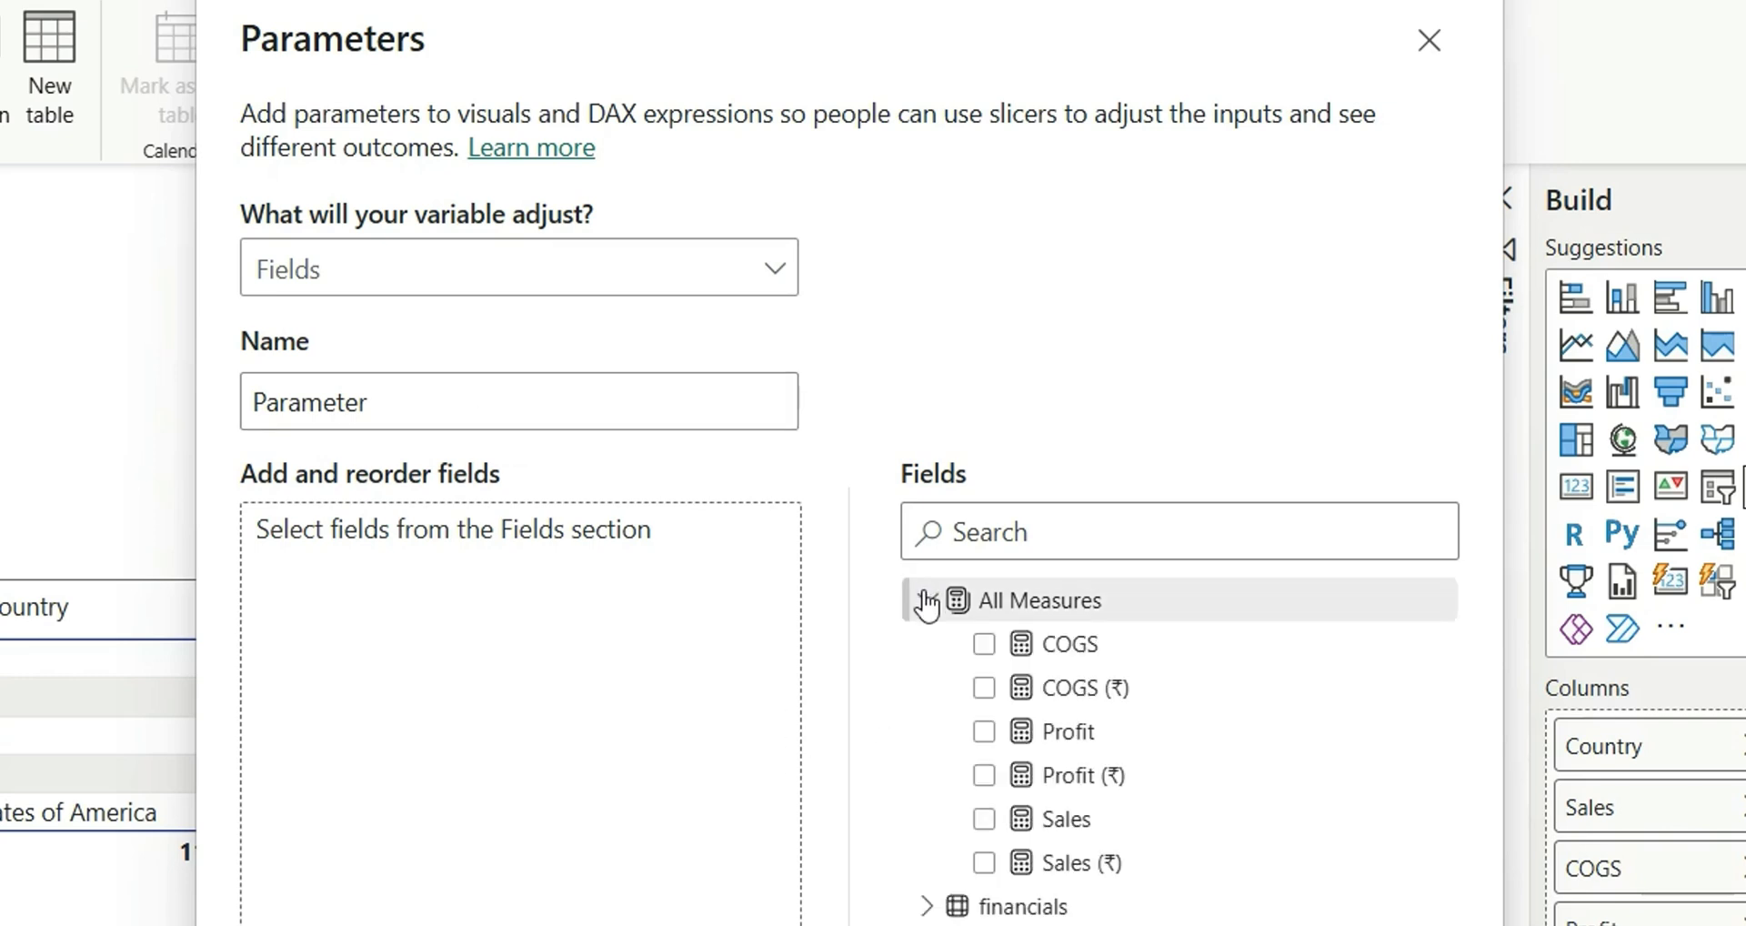
click(984, 818)
click(984, 643)
click(985, 725)
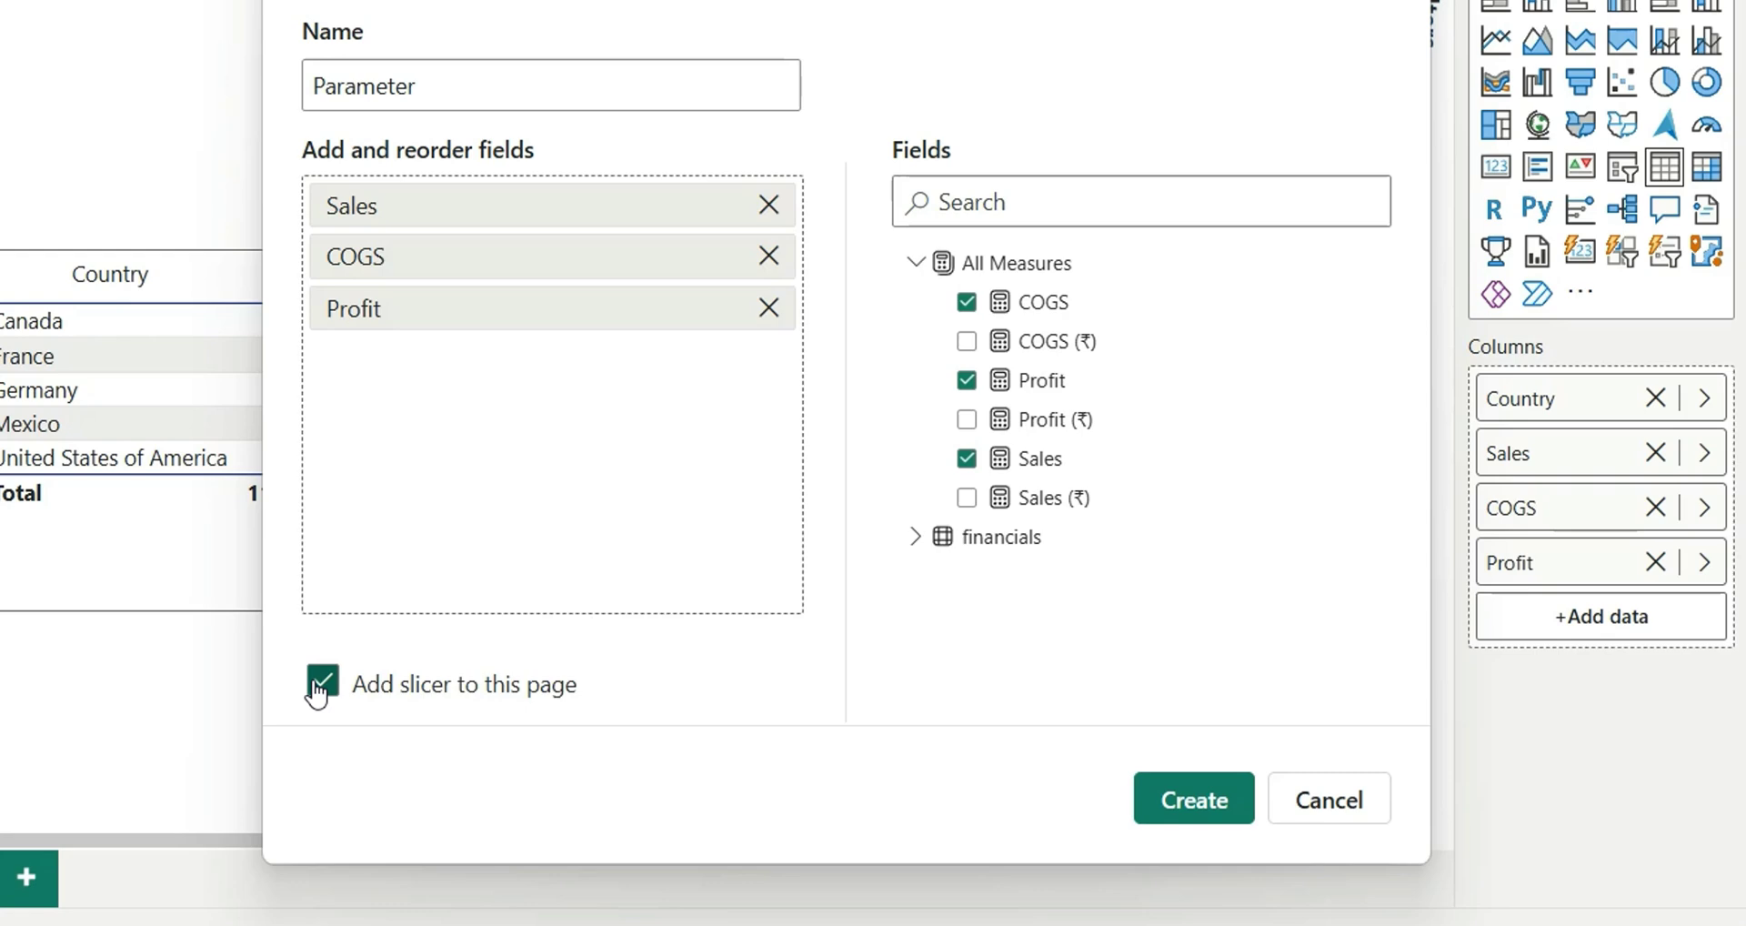
click(318, 693)
click(1191, 812)
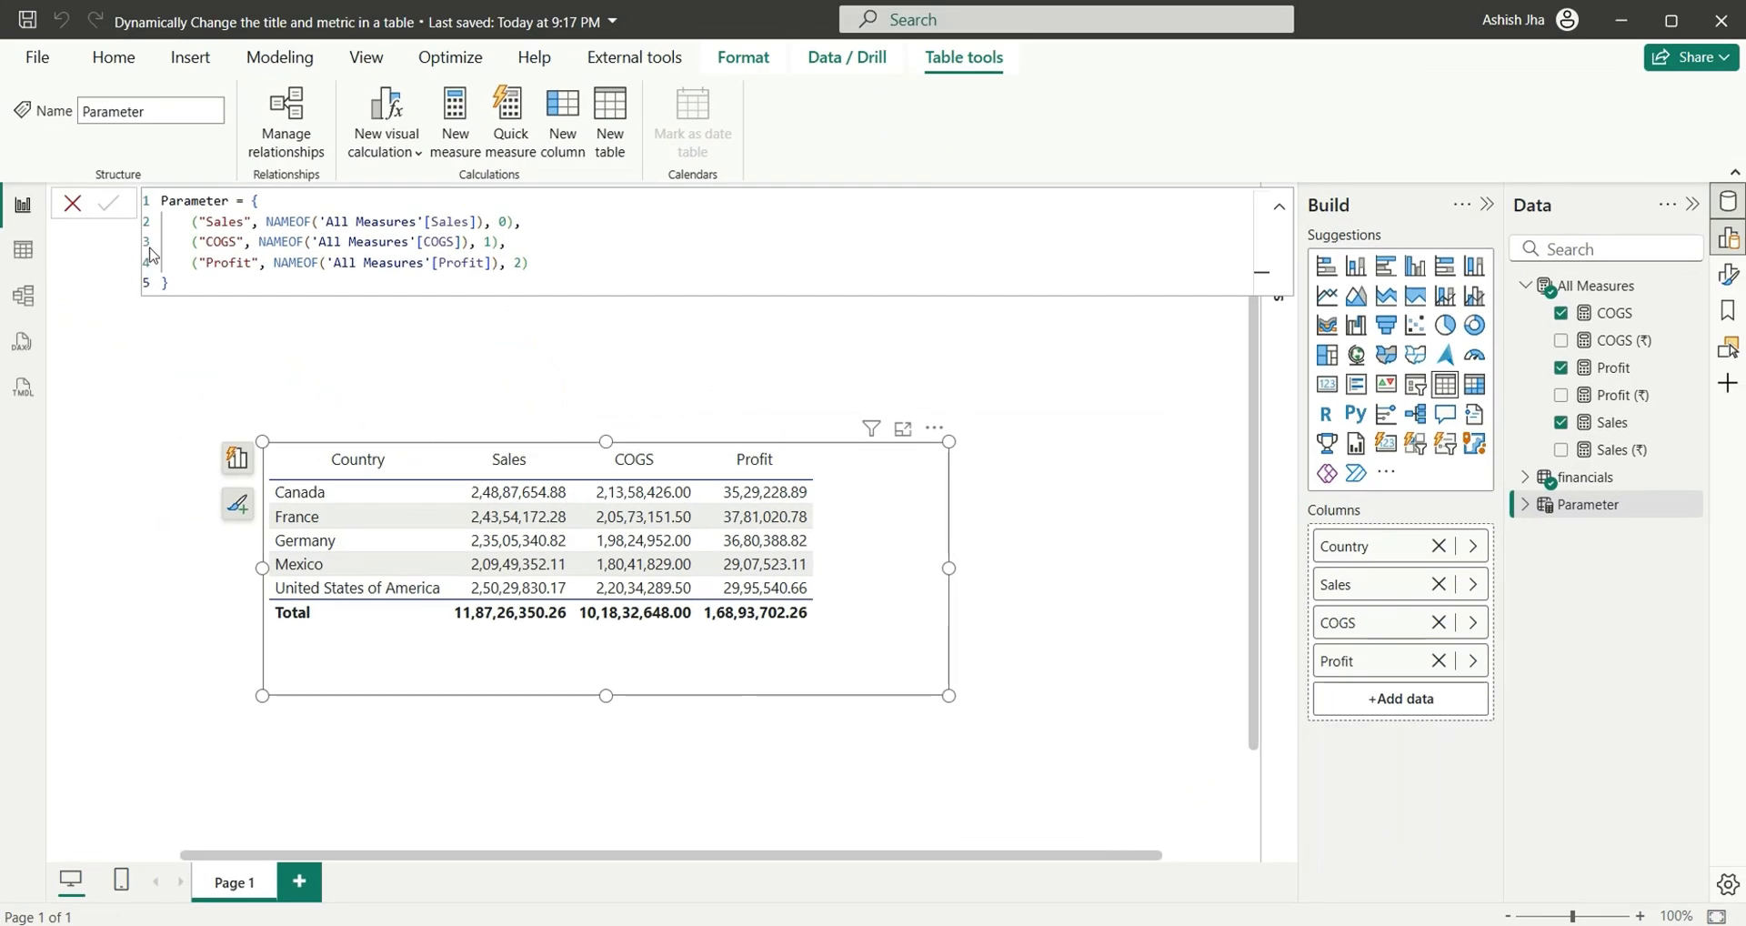
- Replace the table's Sales, COGS and Profit columns with the Parameter field, then view Parameter's data
click(885, 560)
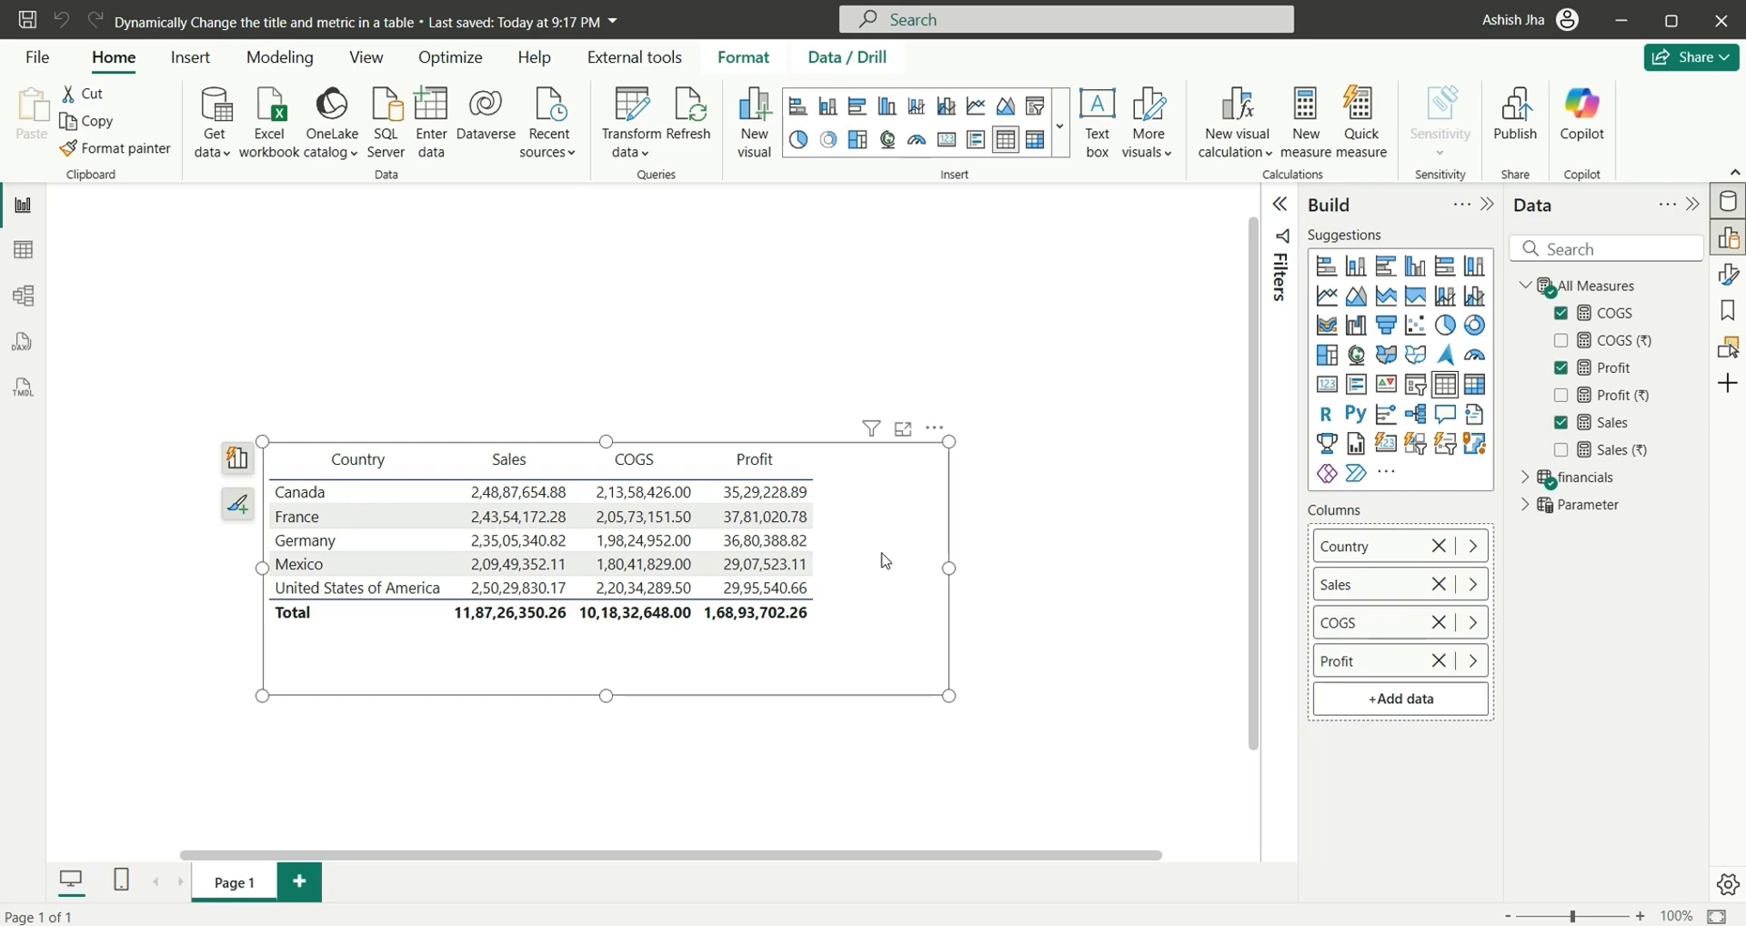
click(1437, 583)
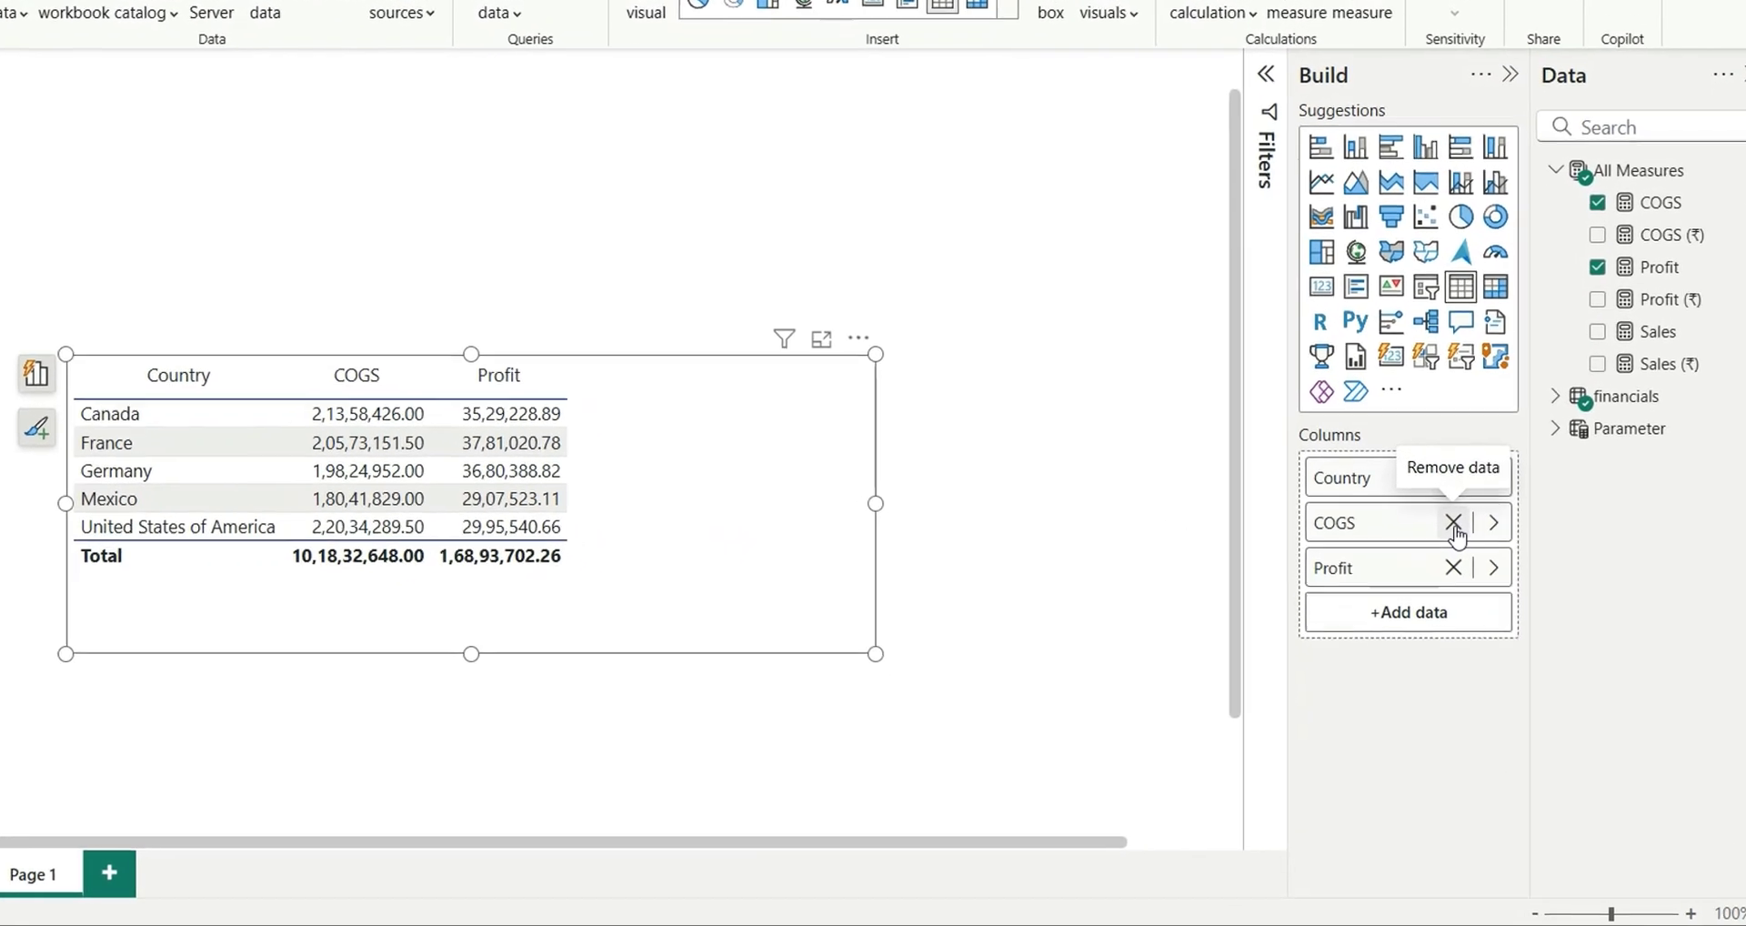
click(1453, 524)
click(1456, 513)
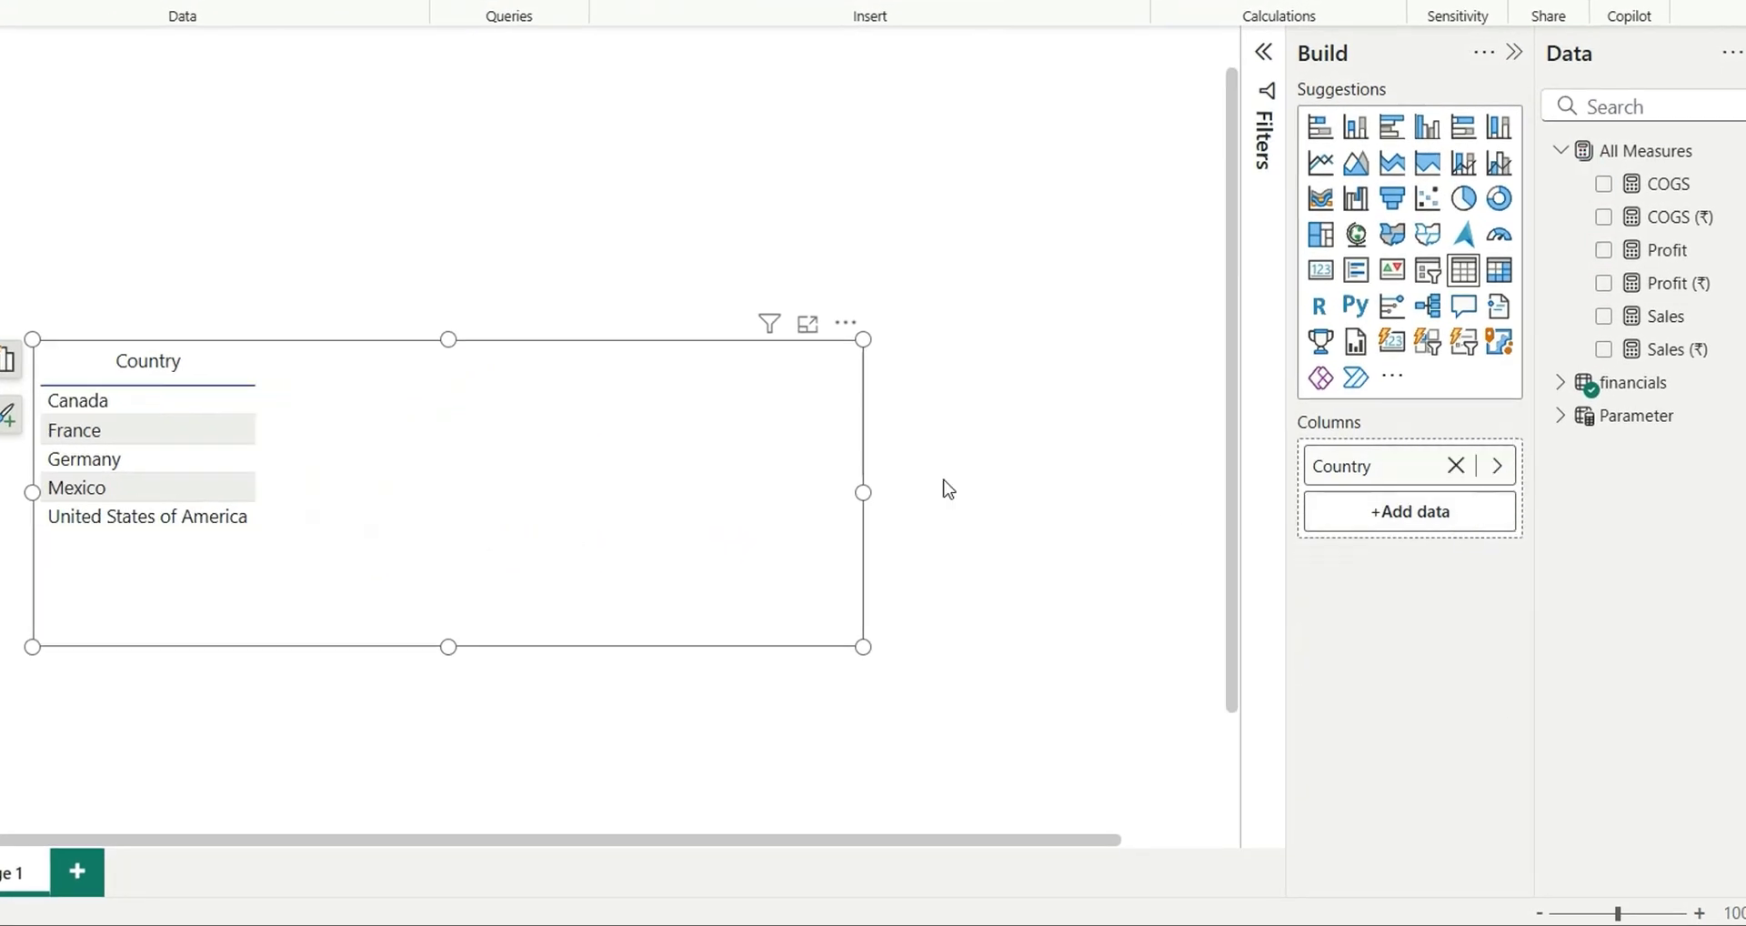
click(1561, 419)
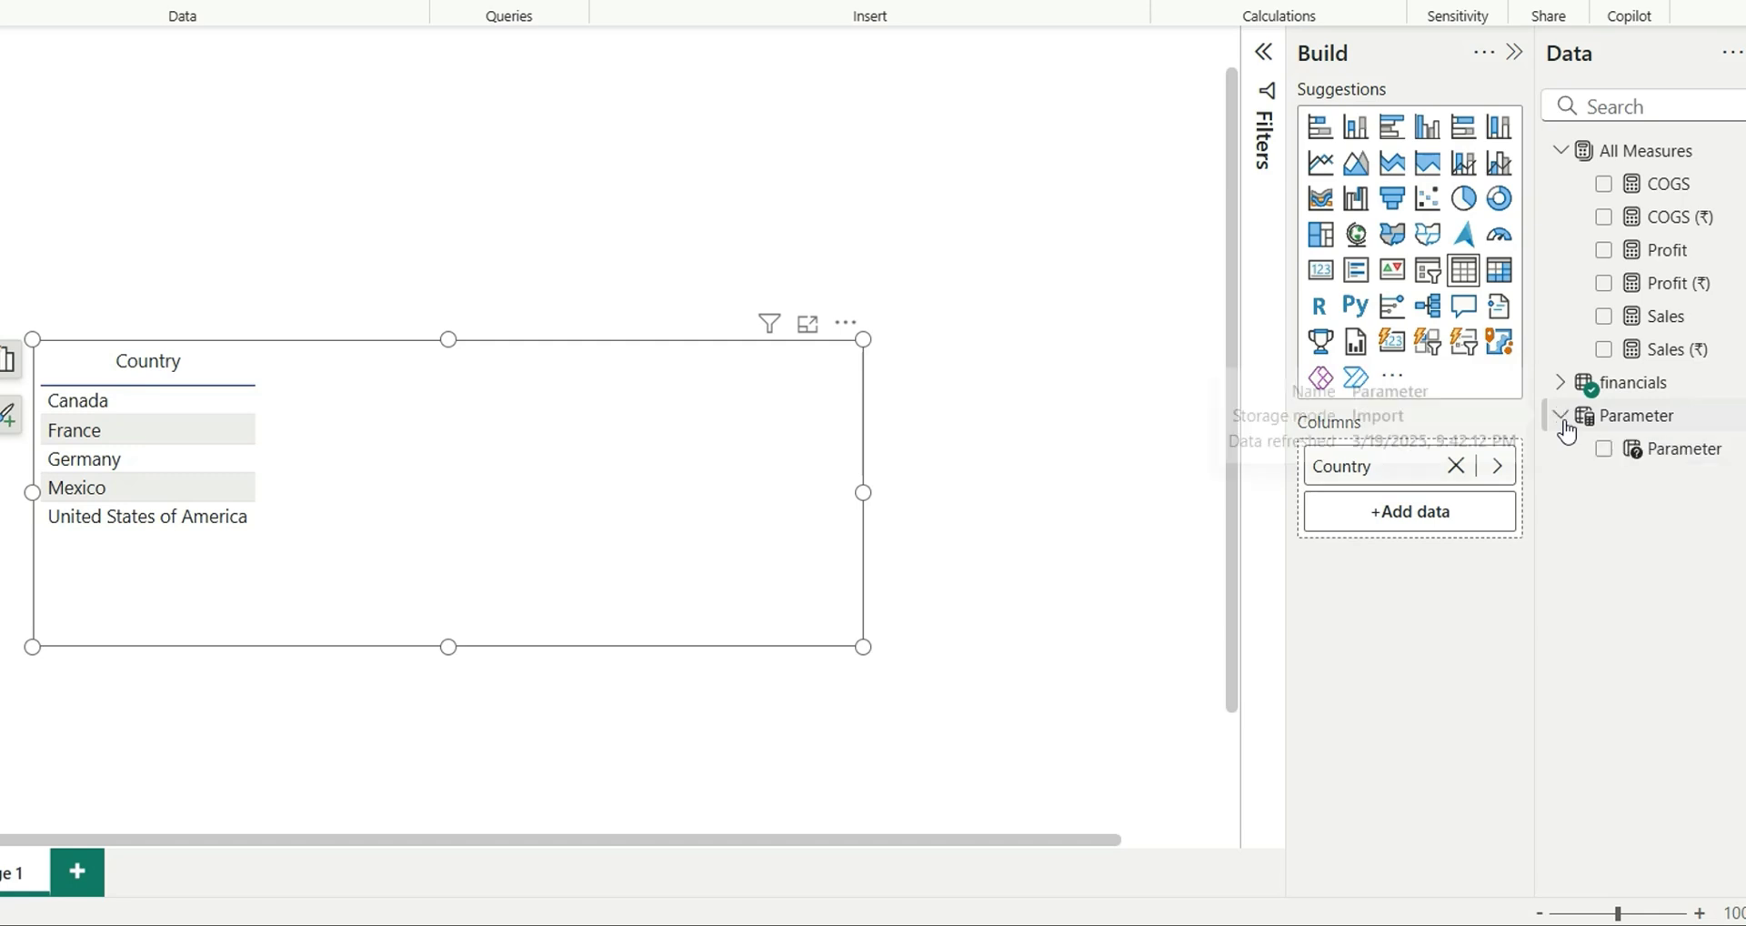
click(1604, 449)
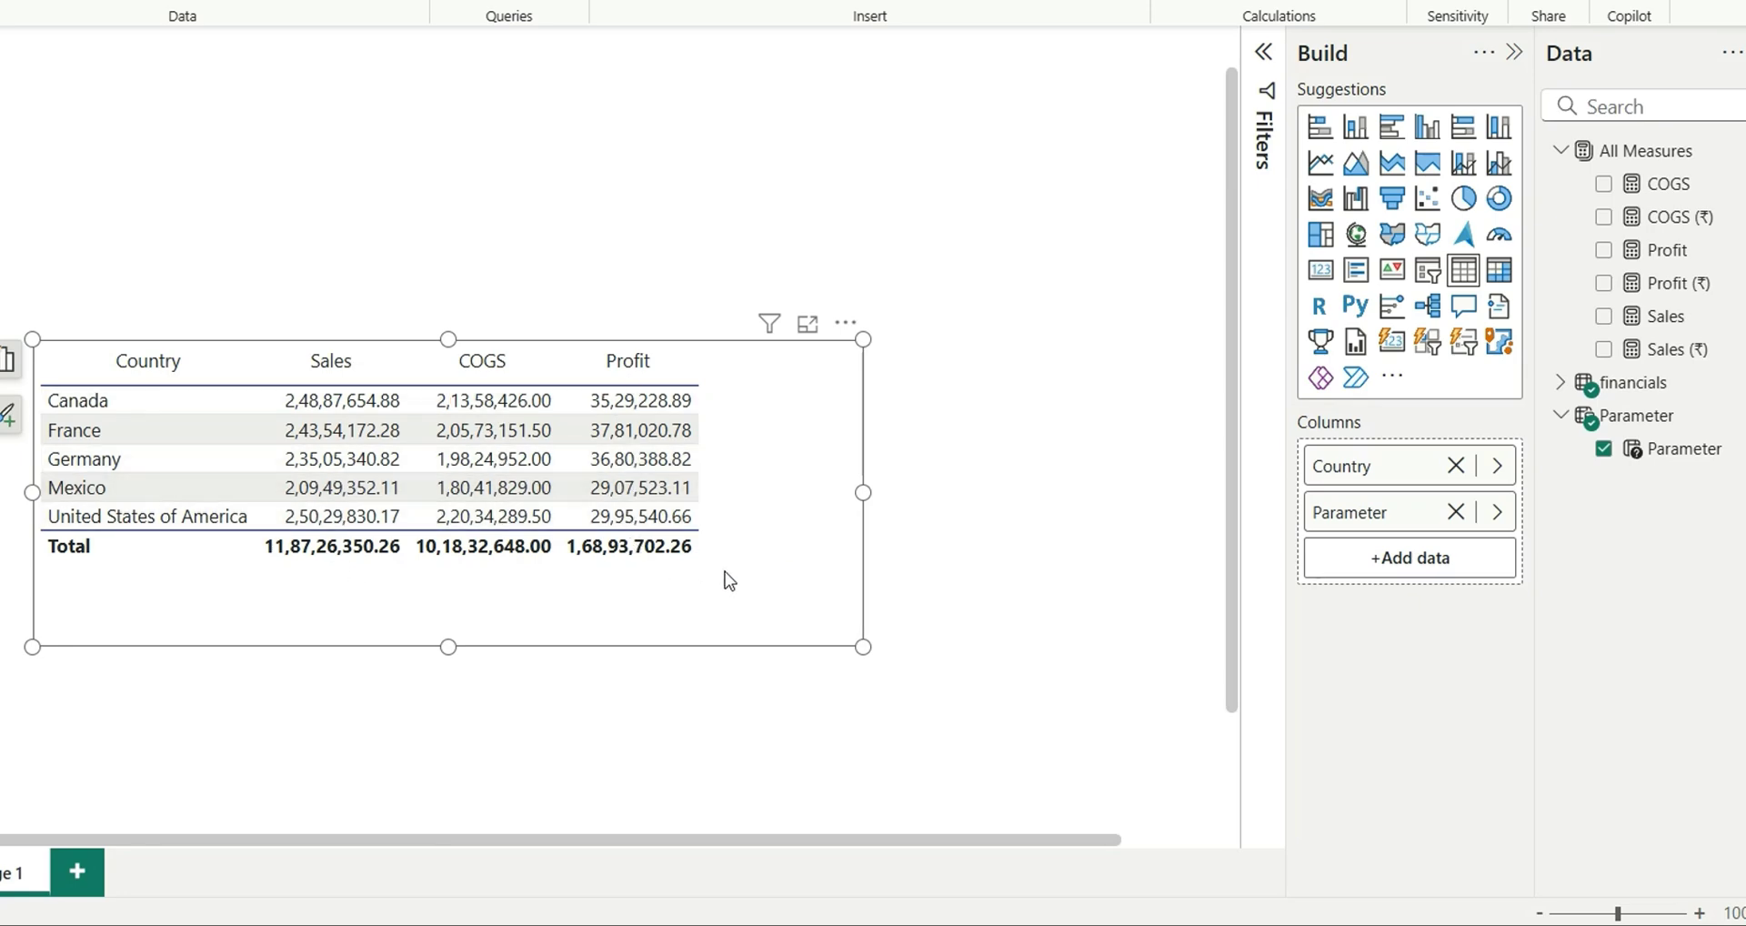
click(20, 250)
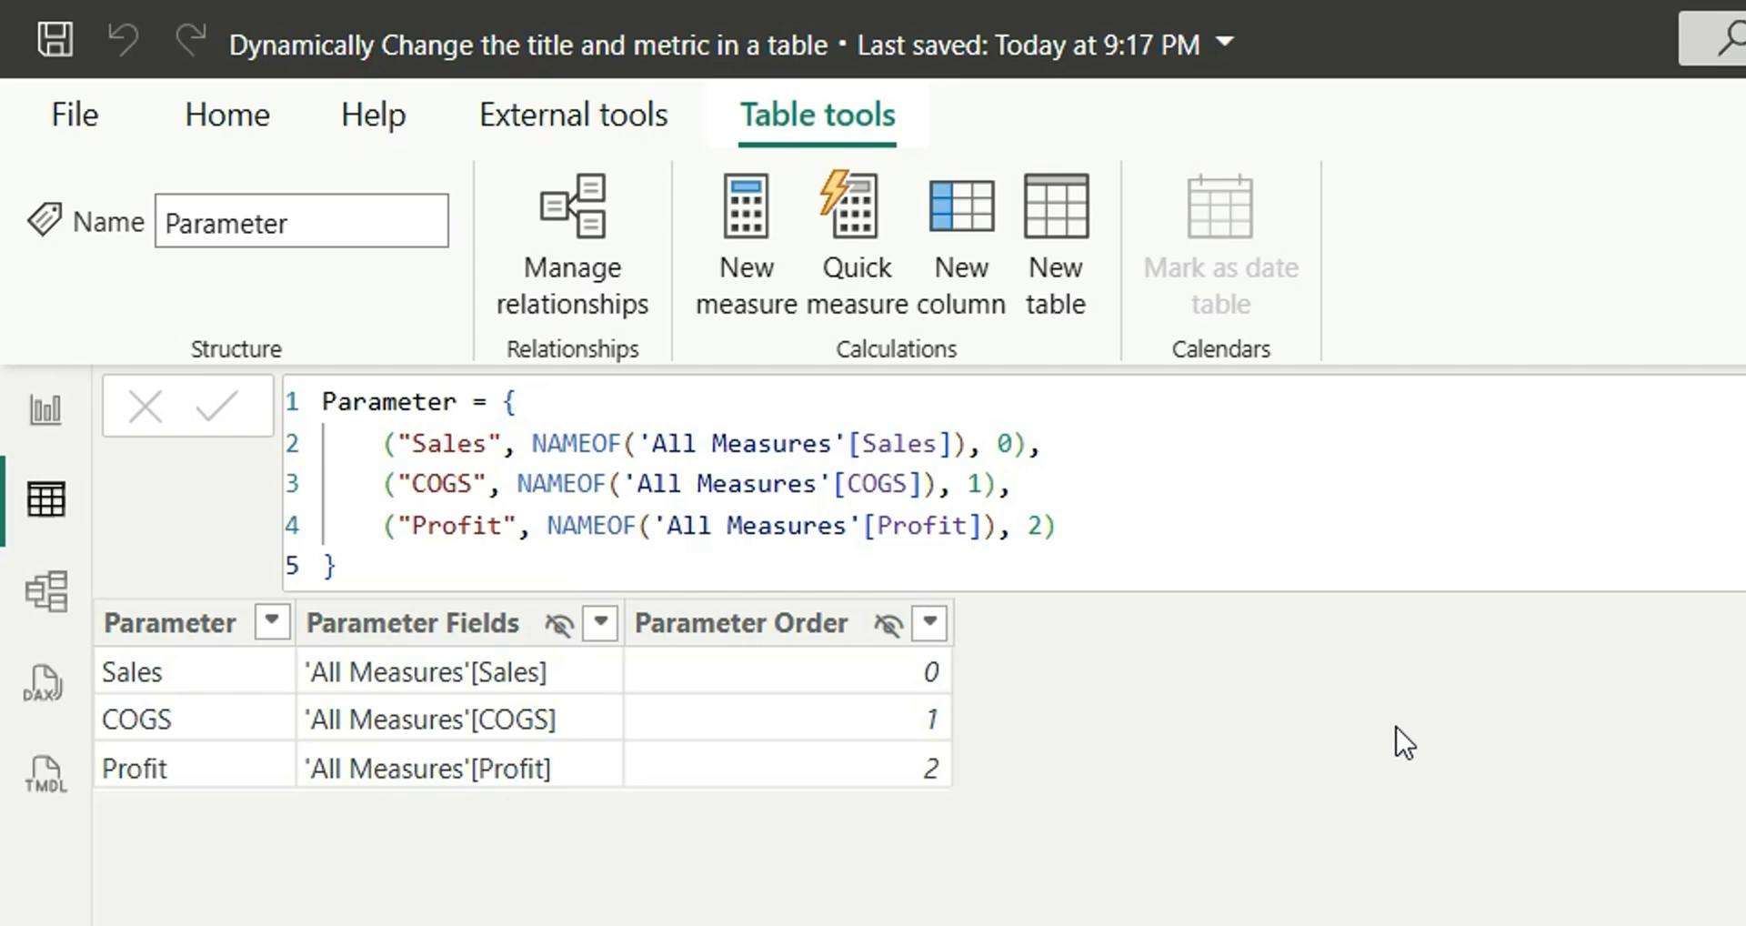
- Add a "$" currency value to the Sales, COGS and Profit rows and apply the formula
click(1014, 444)
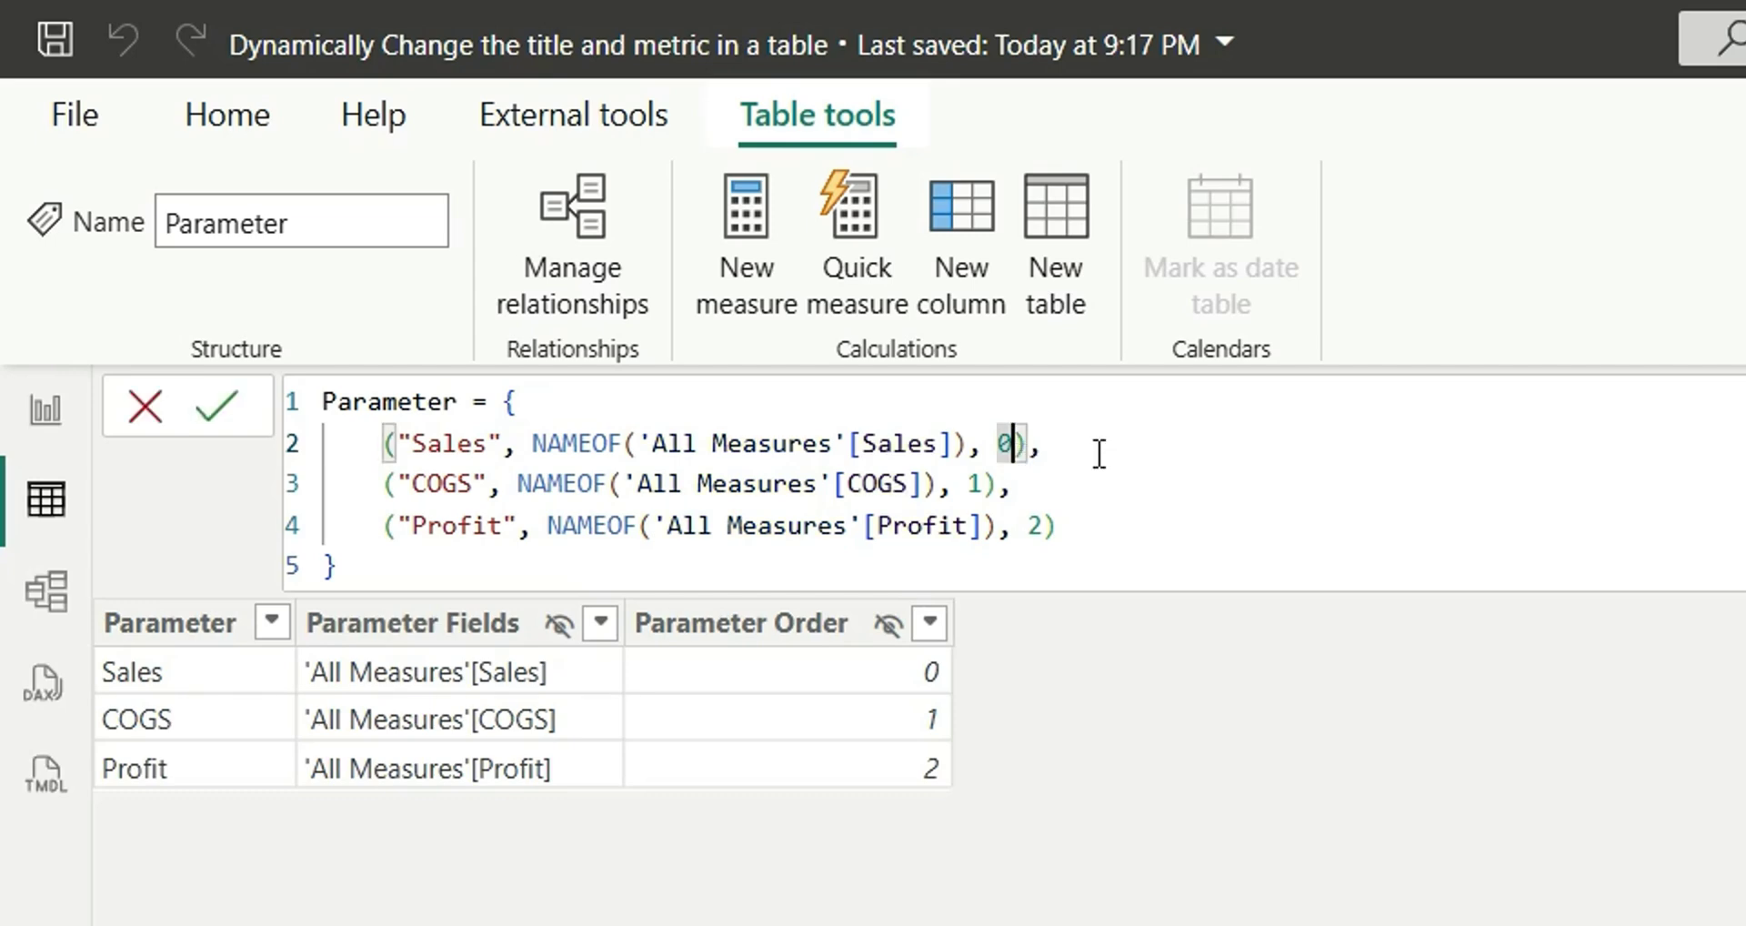
text(,)
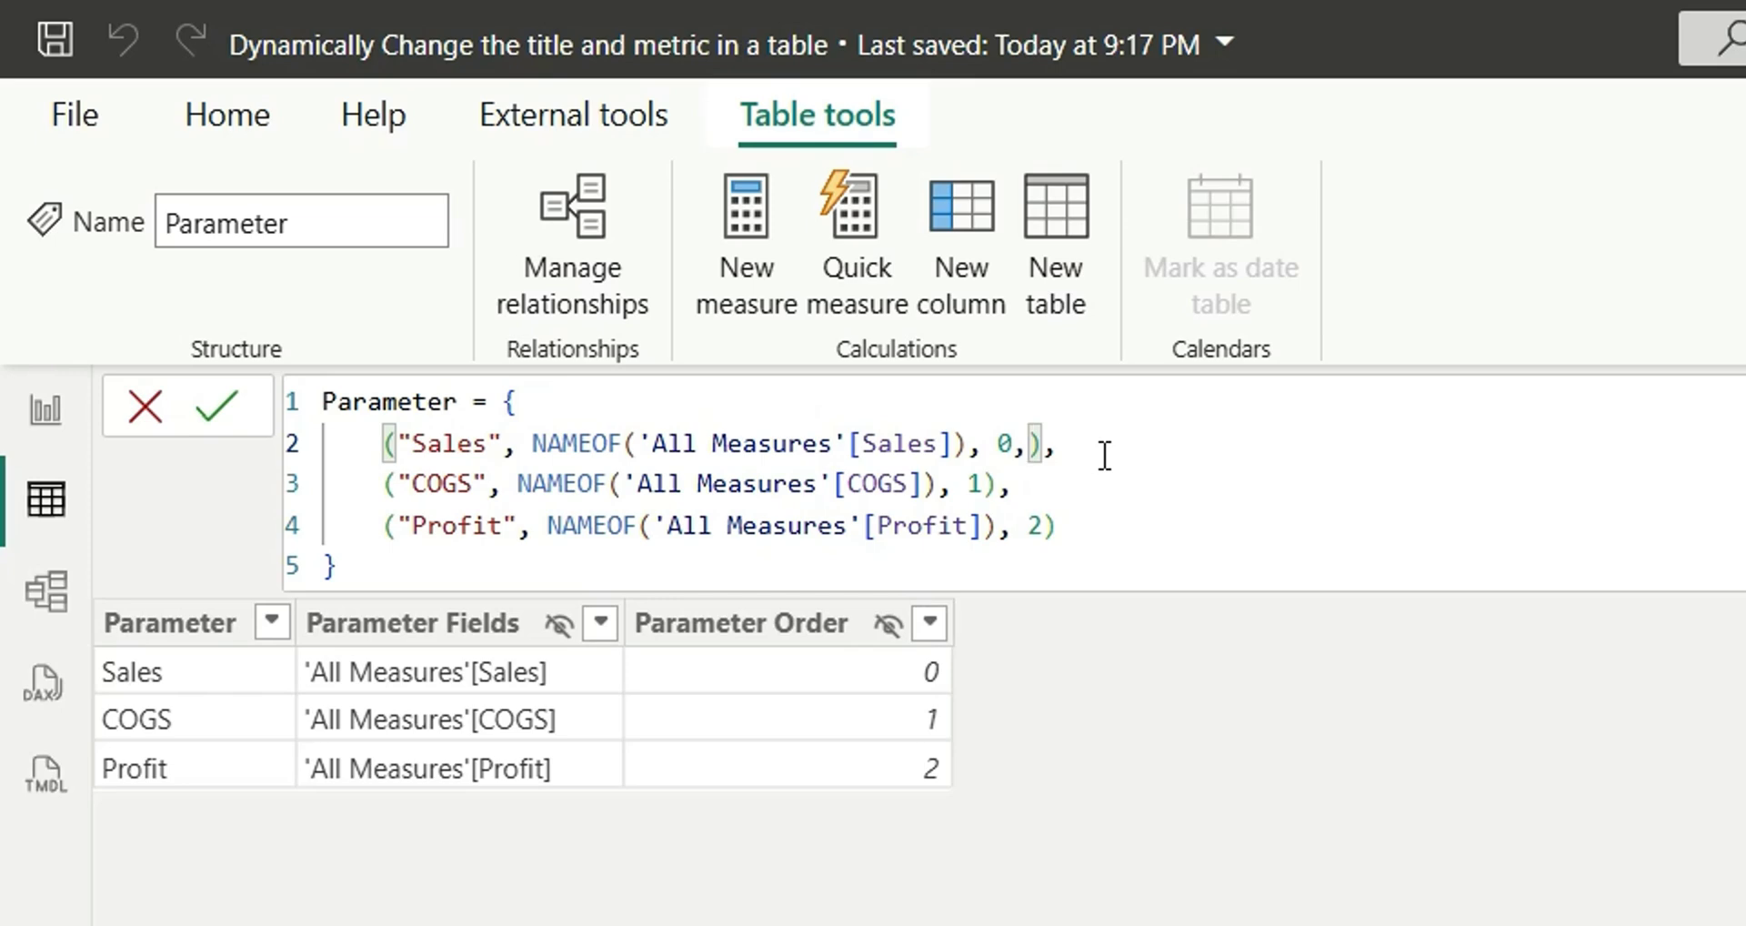
text( "$")
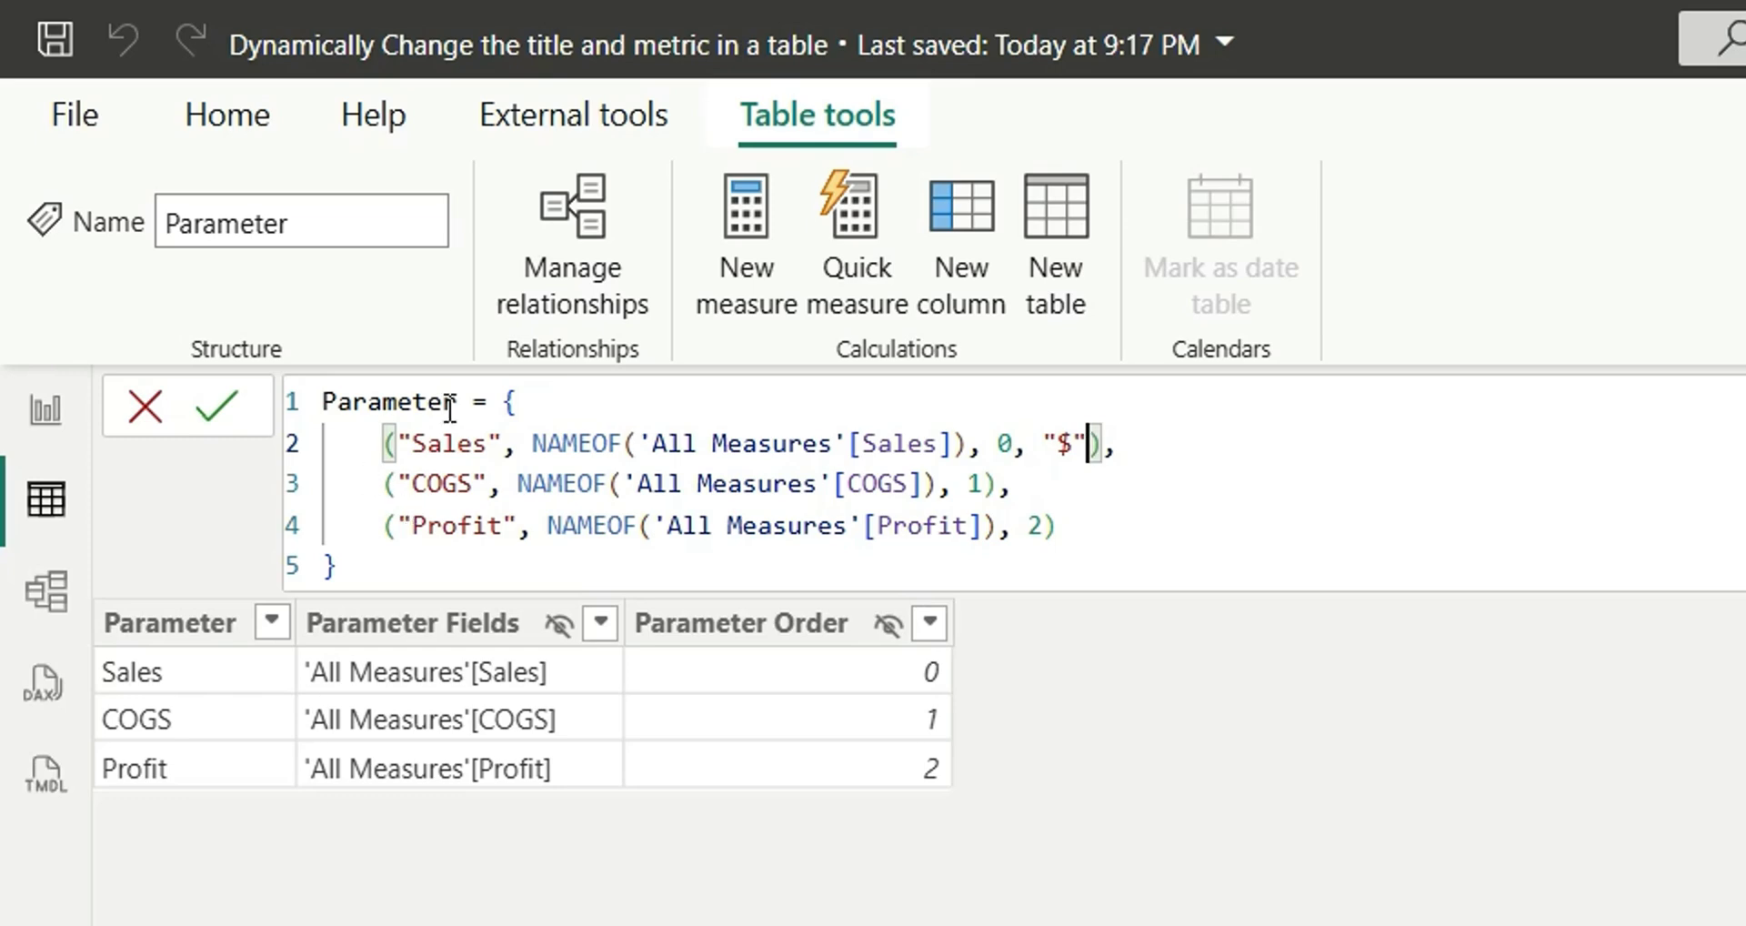
click(504, 403)
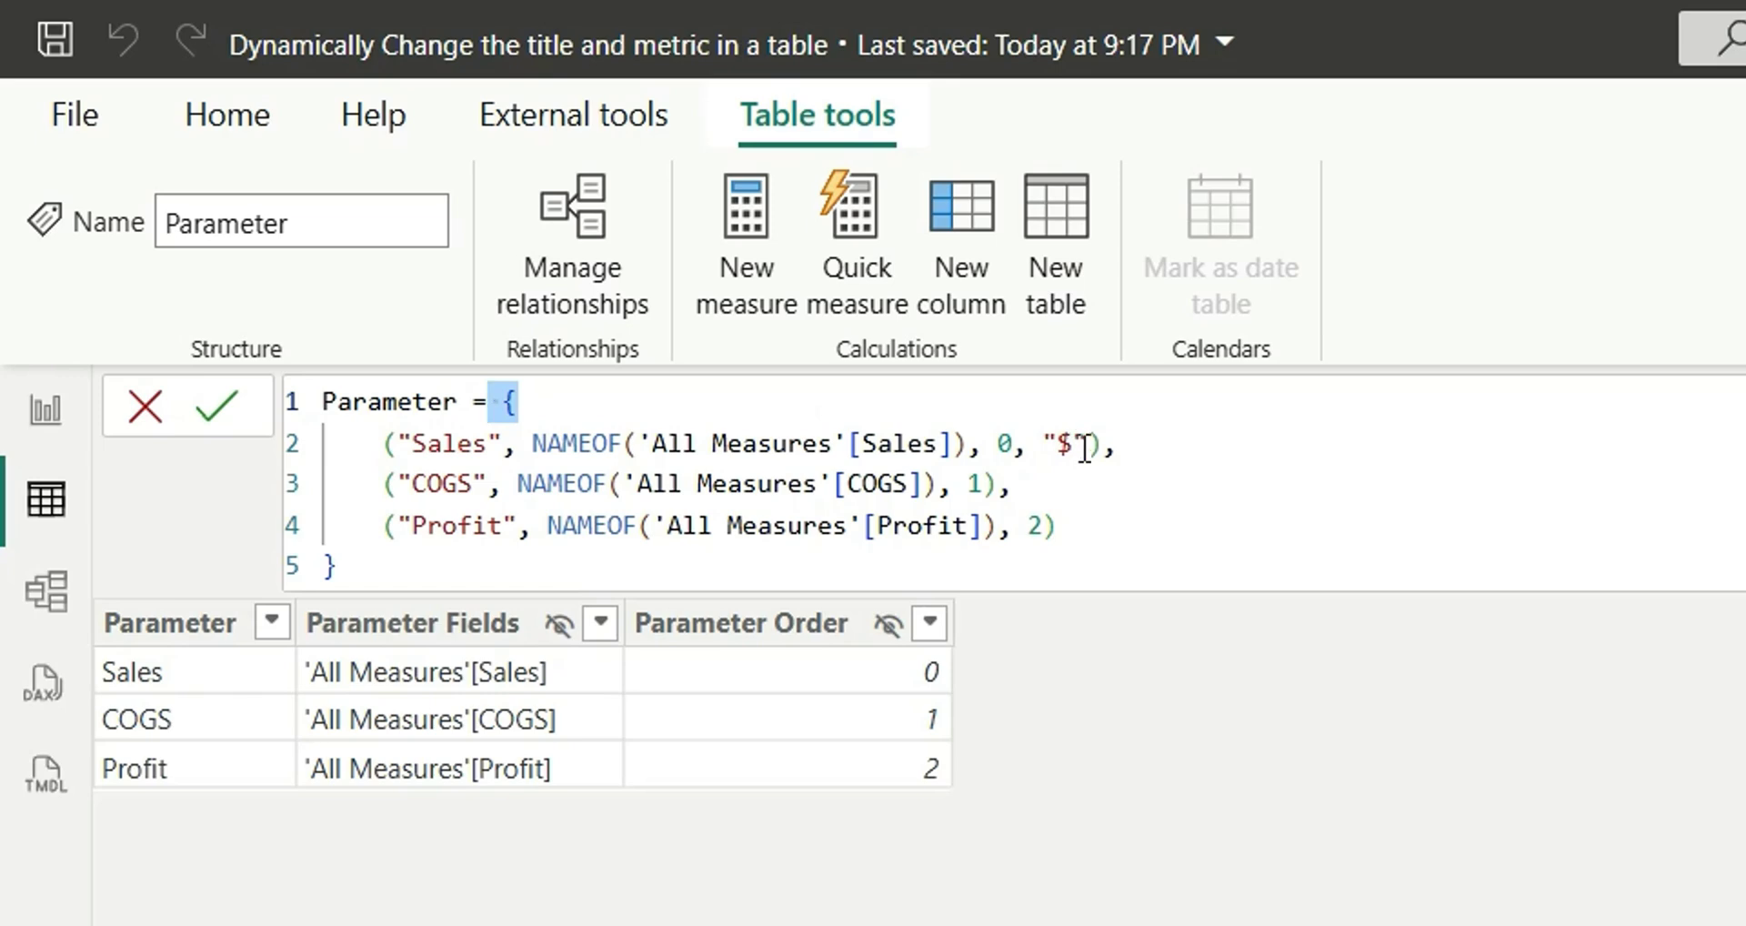
drag(1090, 446, 1013, 446)
key(ctrl+c)
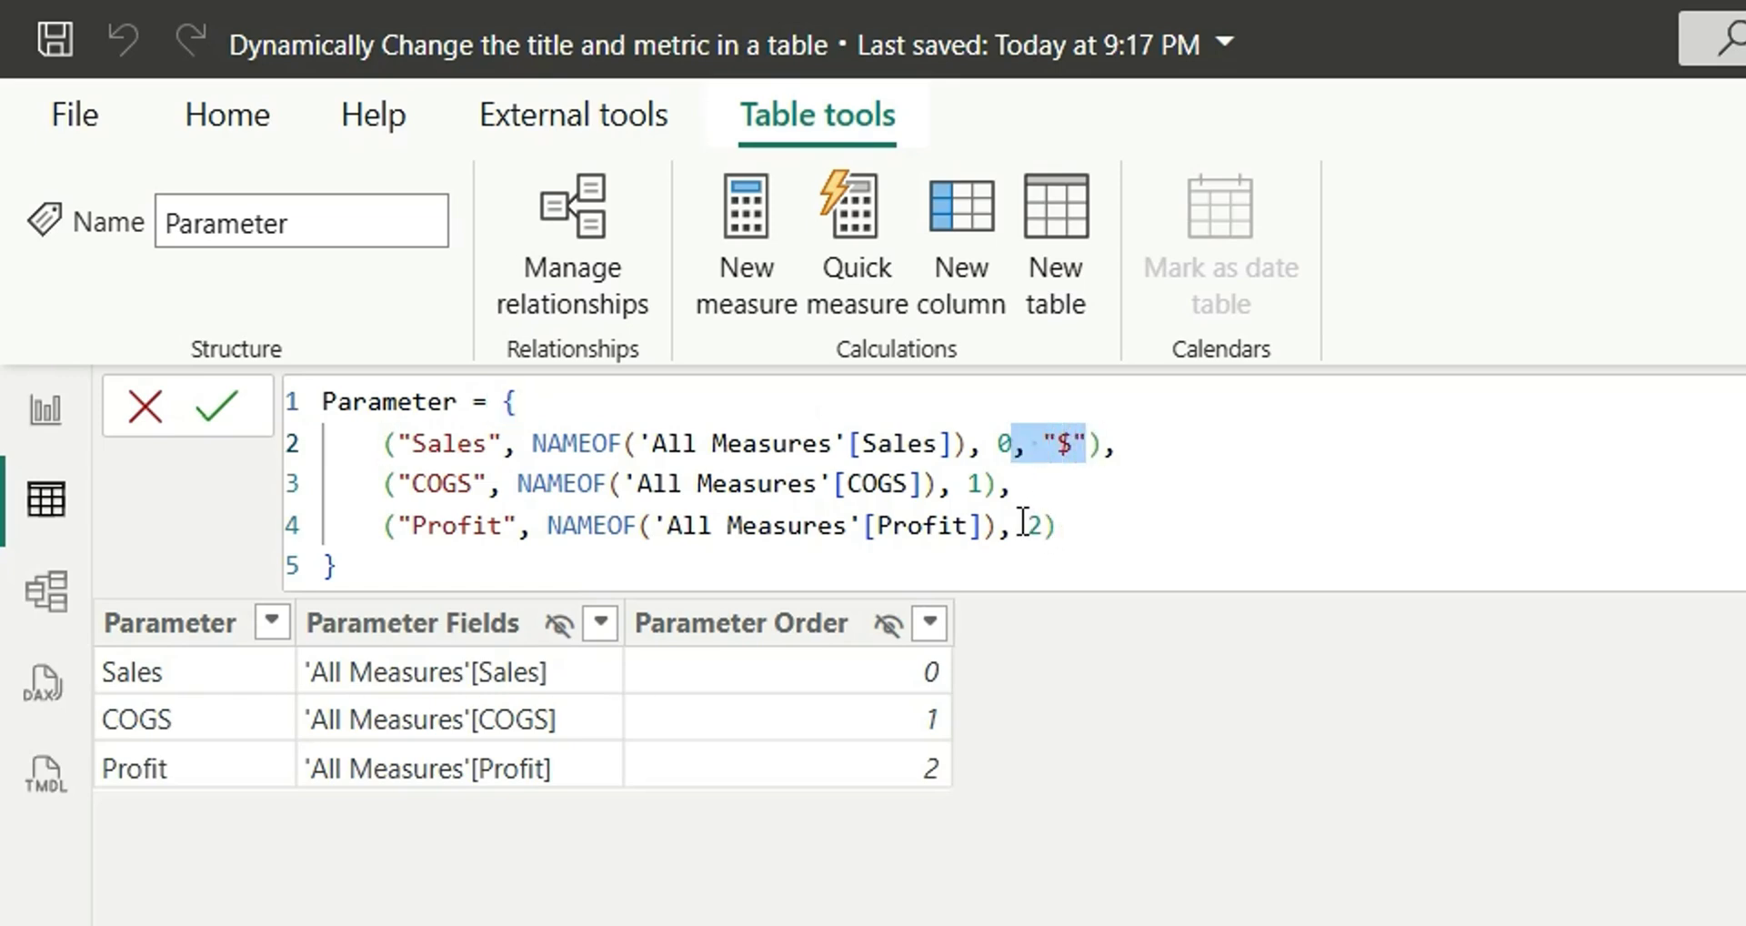
click(990, 486)
key(ctrl+v)
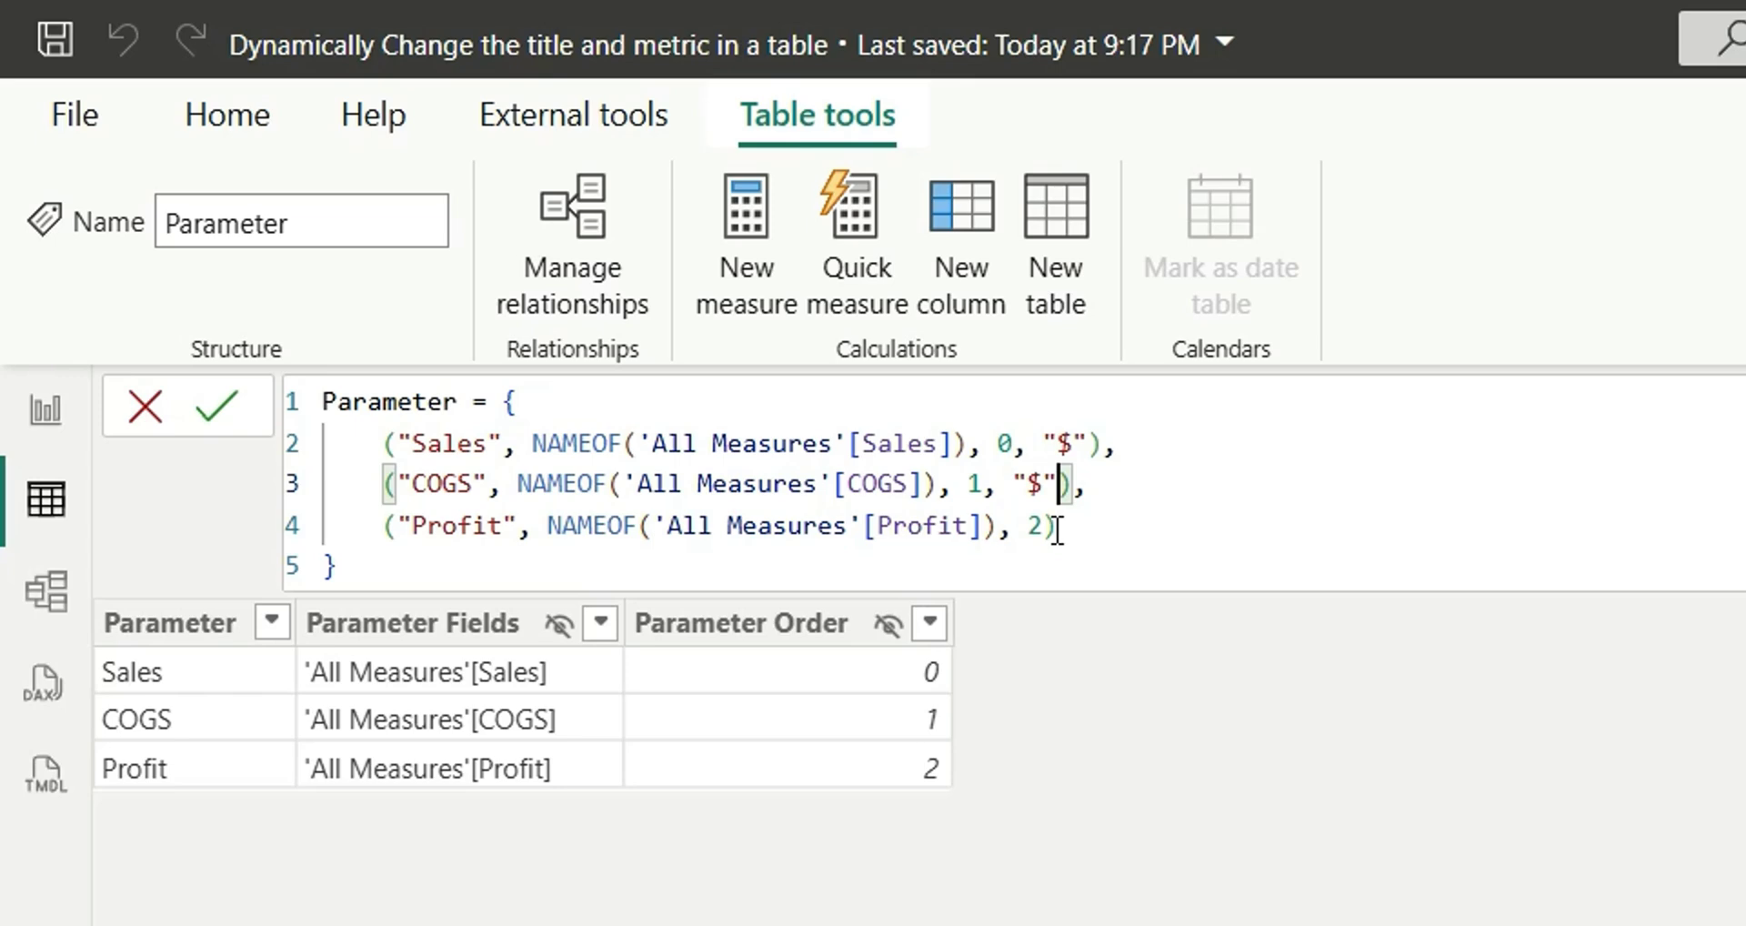
click(1043, 527)
key(ctrl+v)
key(Return)
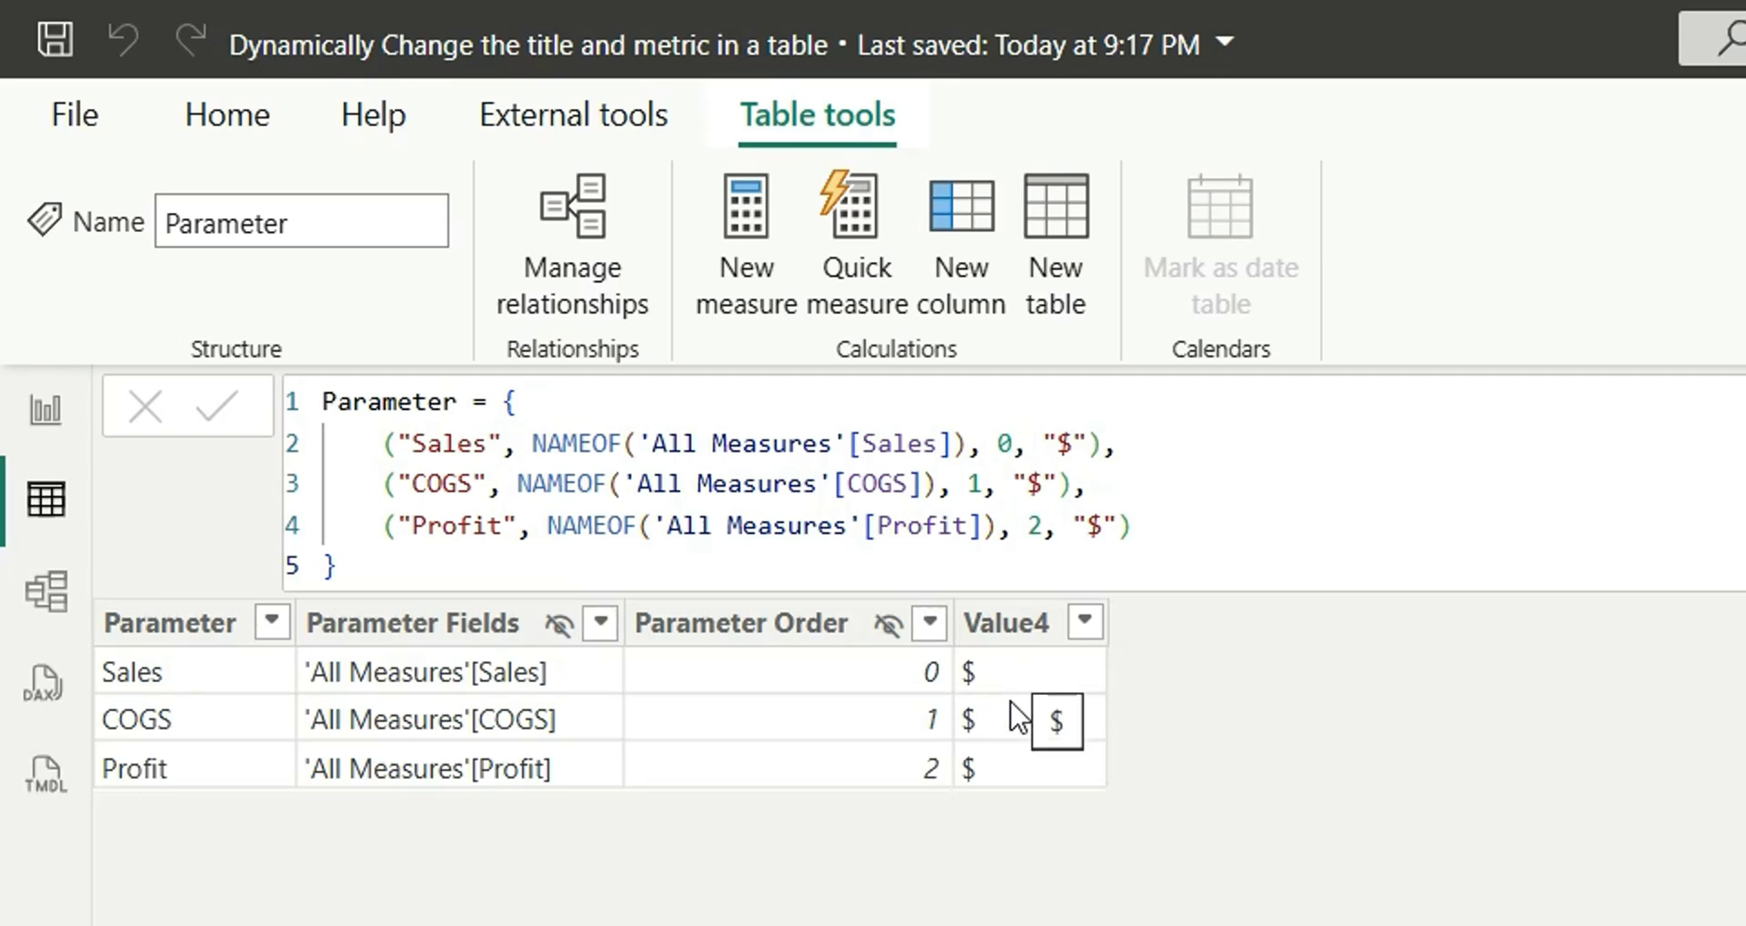
- Duplicate the Sales, COGS and Profit rows below the originals in the Parameter formula
click(1098, 446)
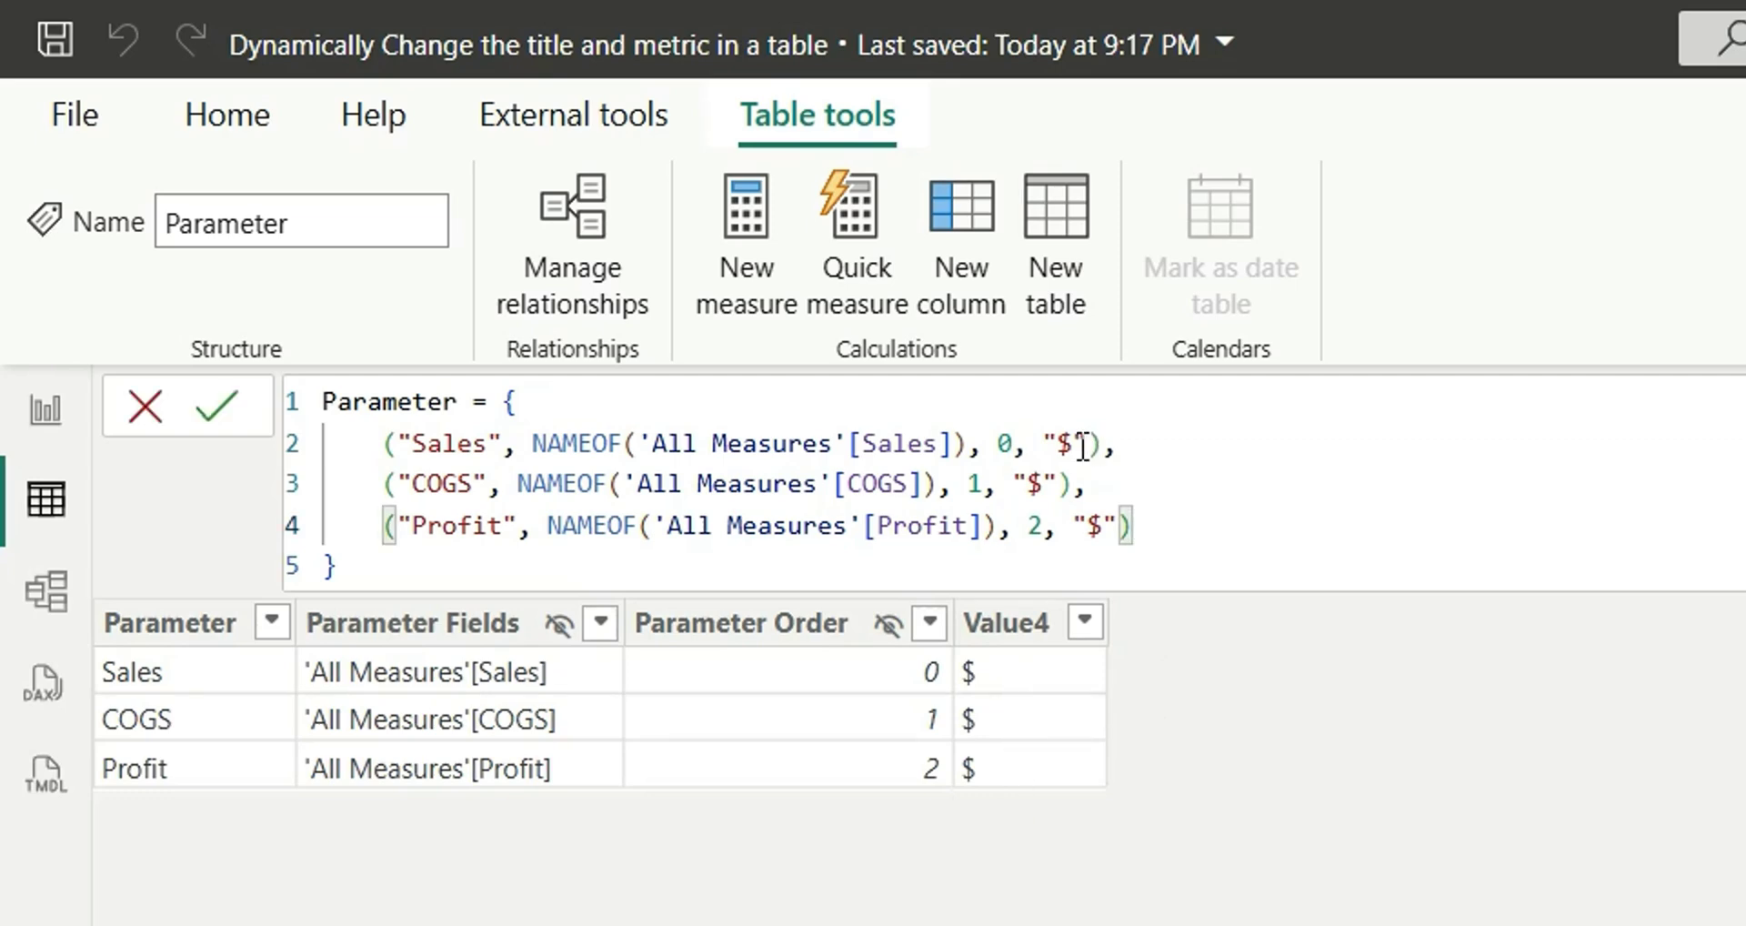
drag(1083, 446, 1058, 443)
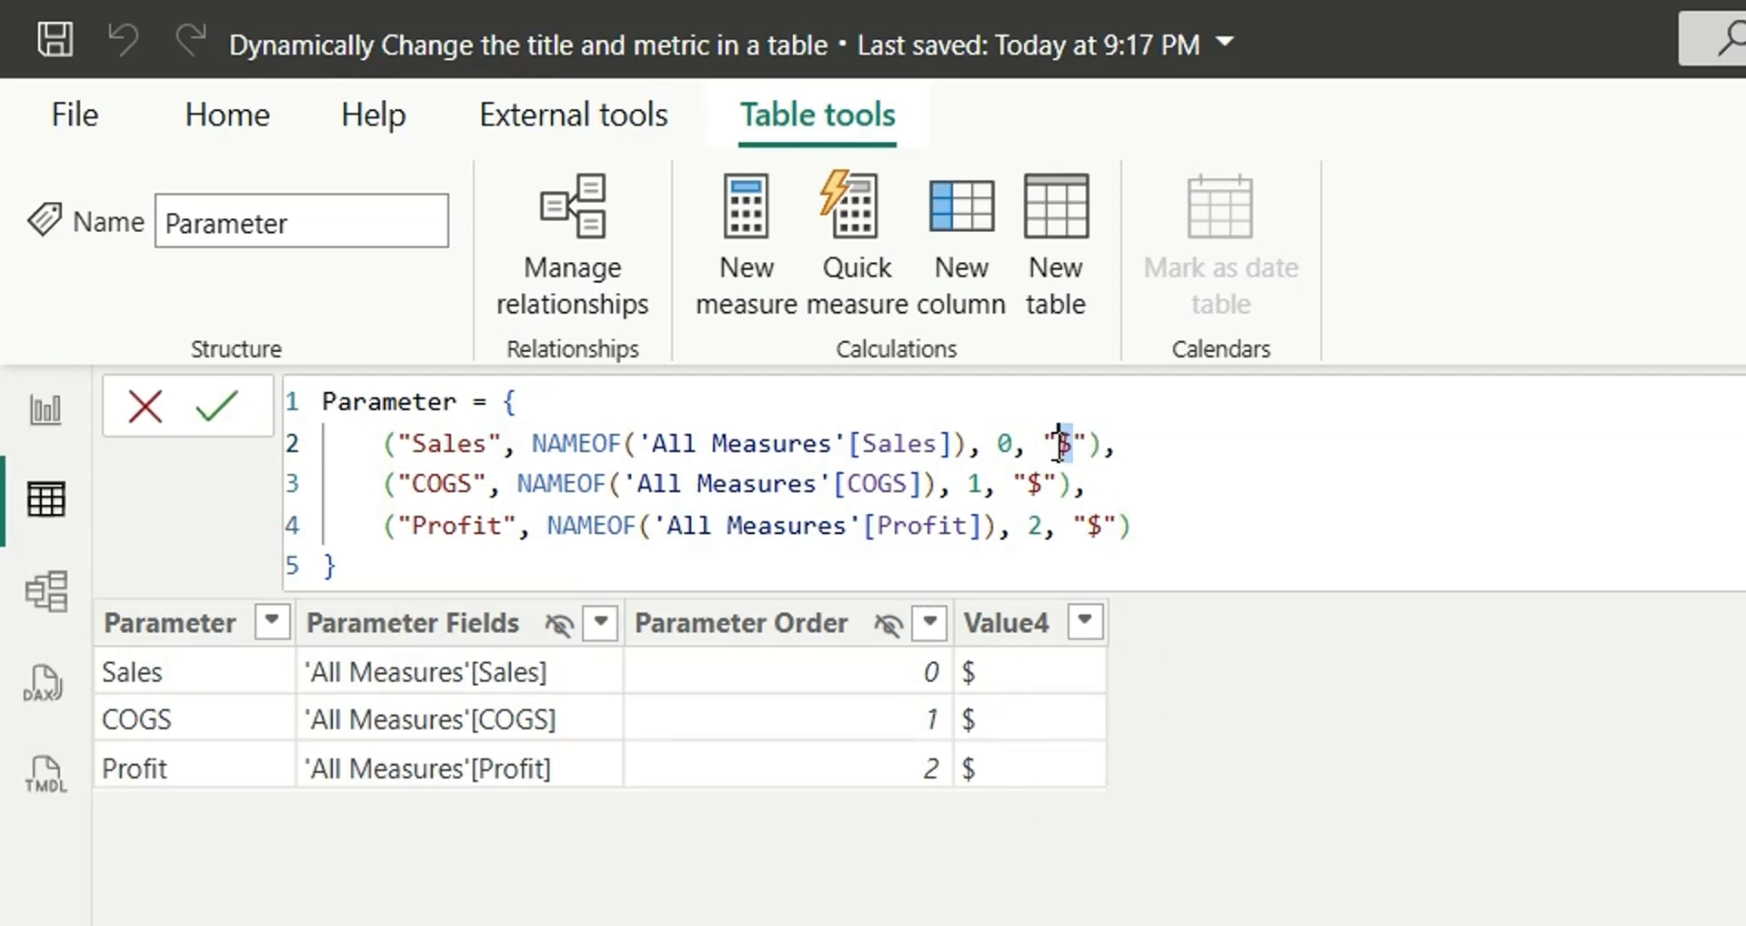
click(1190, 533)
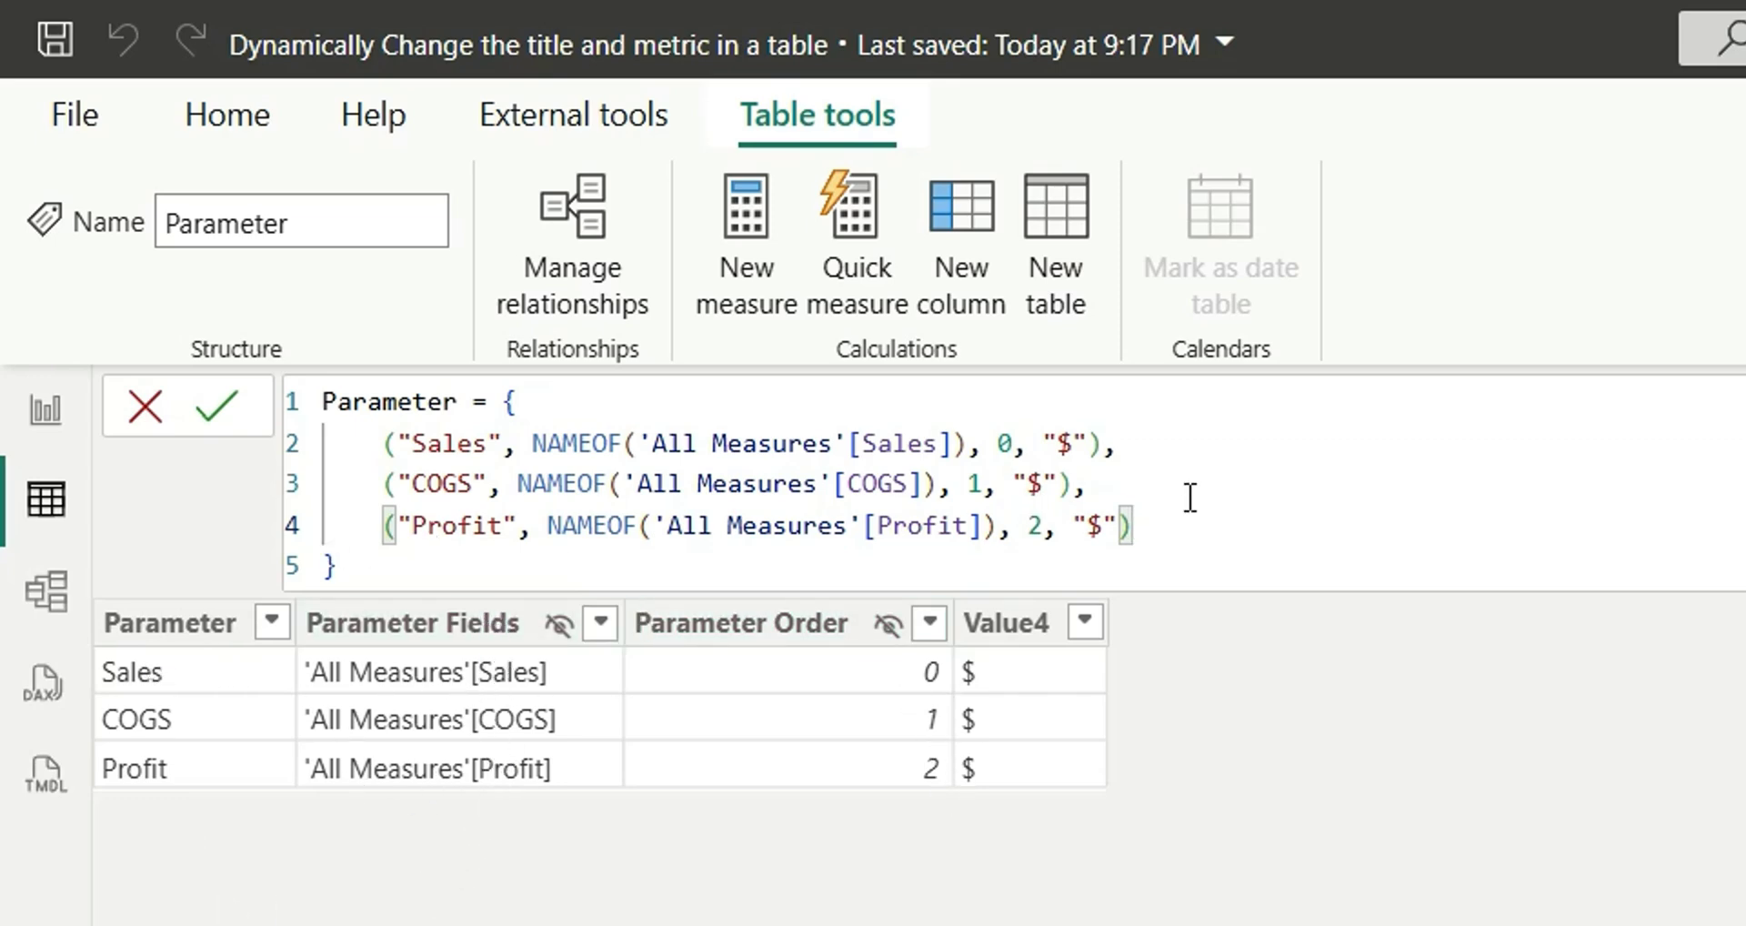
drag(1173, 525, 384, 443)
key(ctrl+c)
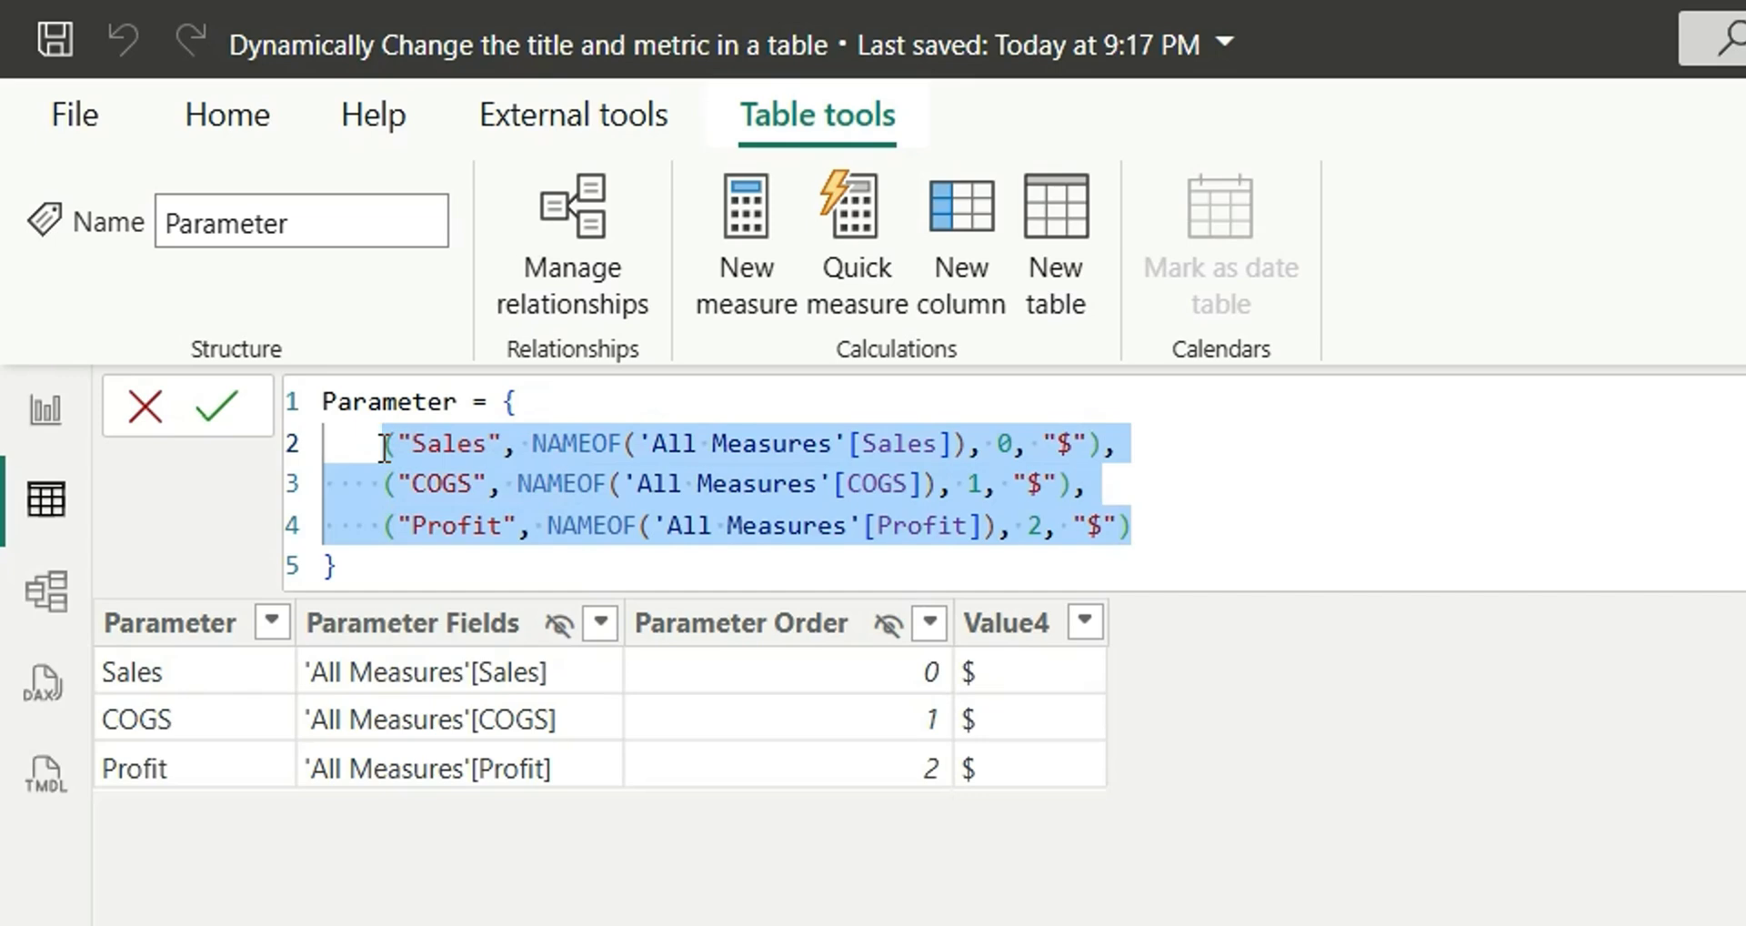
click(1181, 518)
text(,)
key(Return)
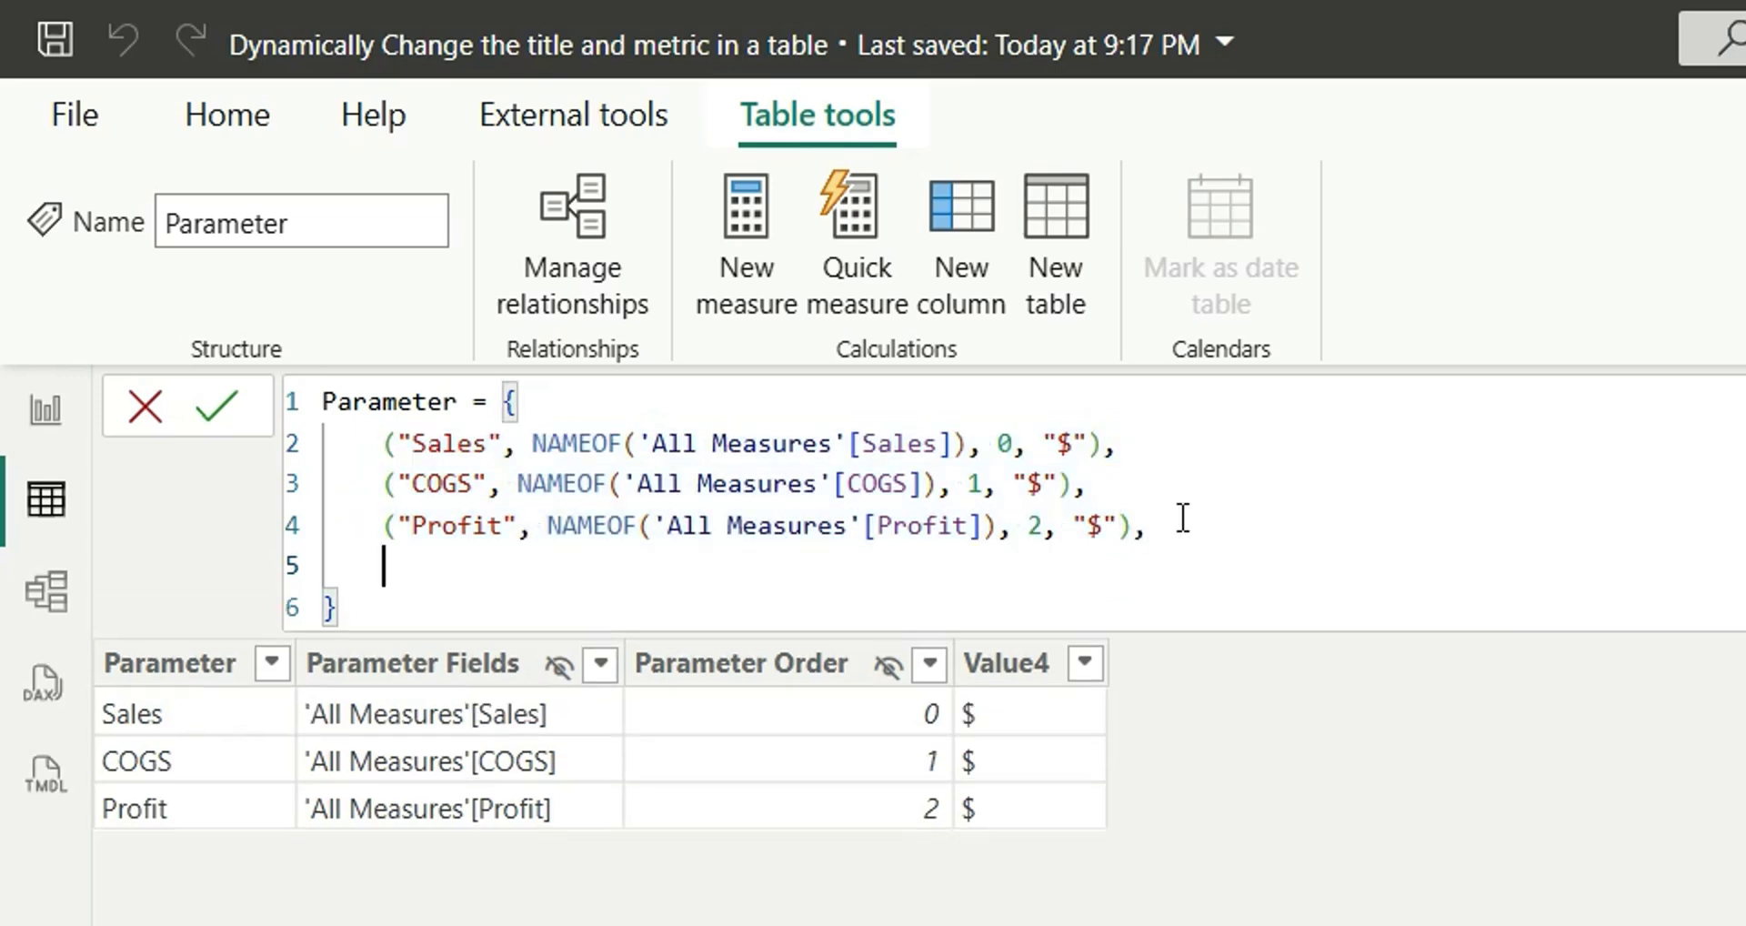
key(Return)
key(ctrl+v)
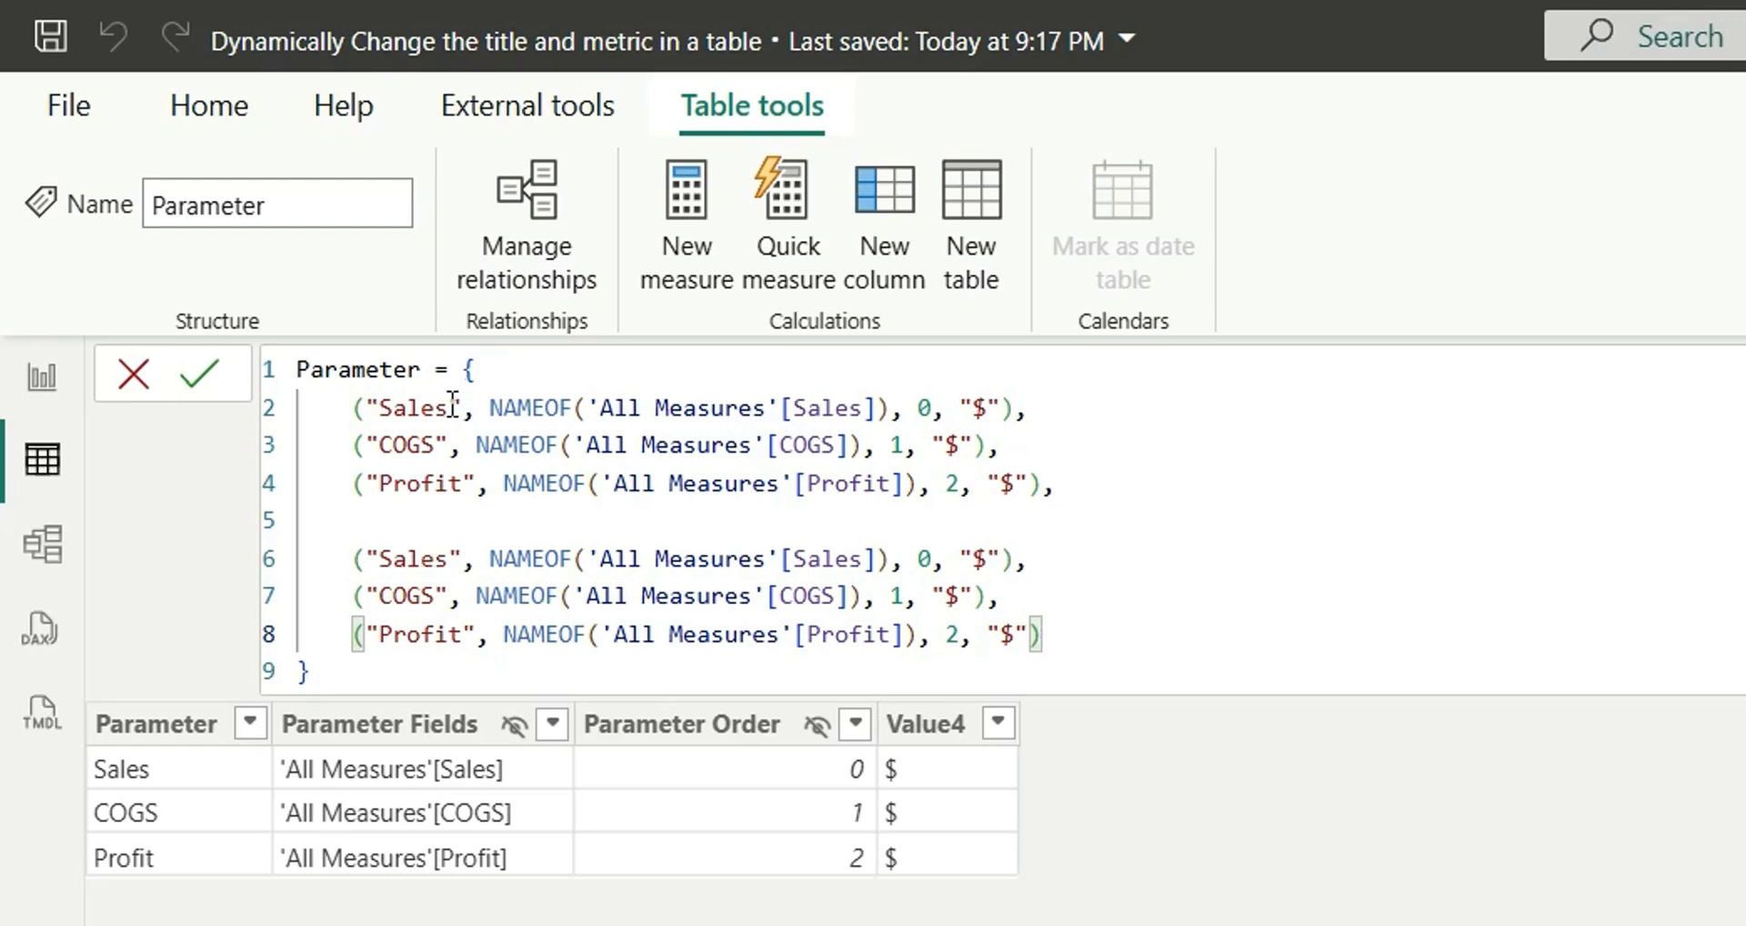
- Label the first rows Sales ($), COGS ($), Profit ($) and empty line 6's currency string
click(465, 421)
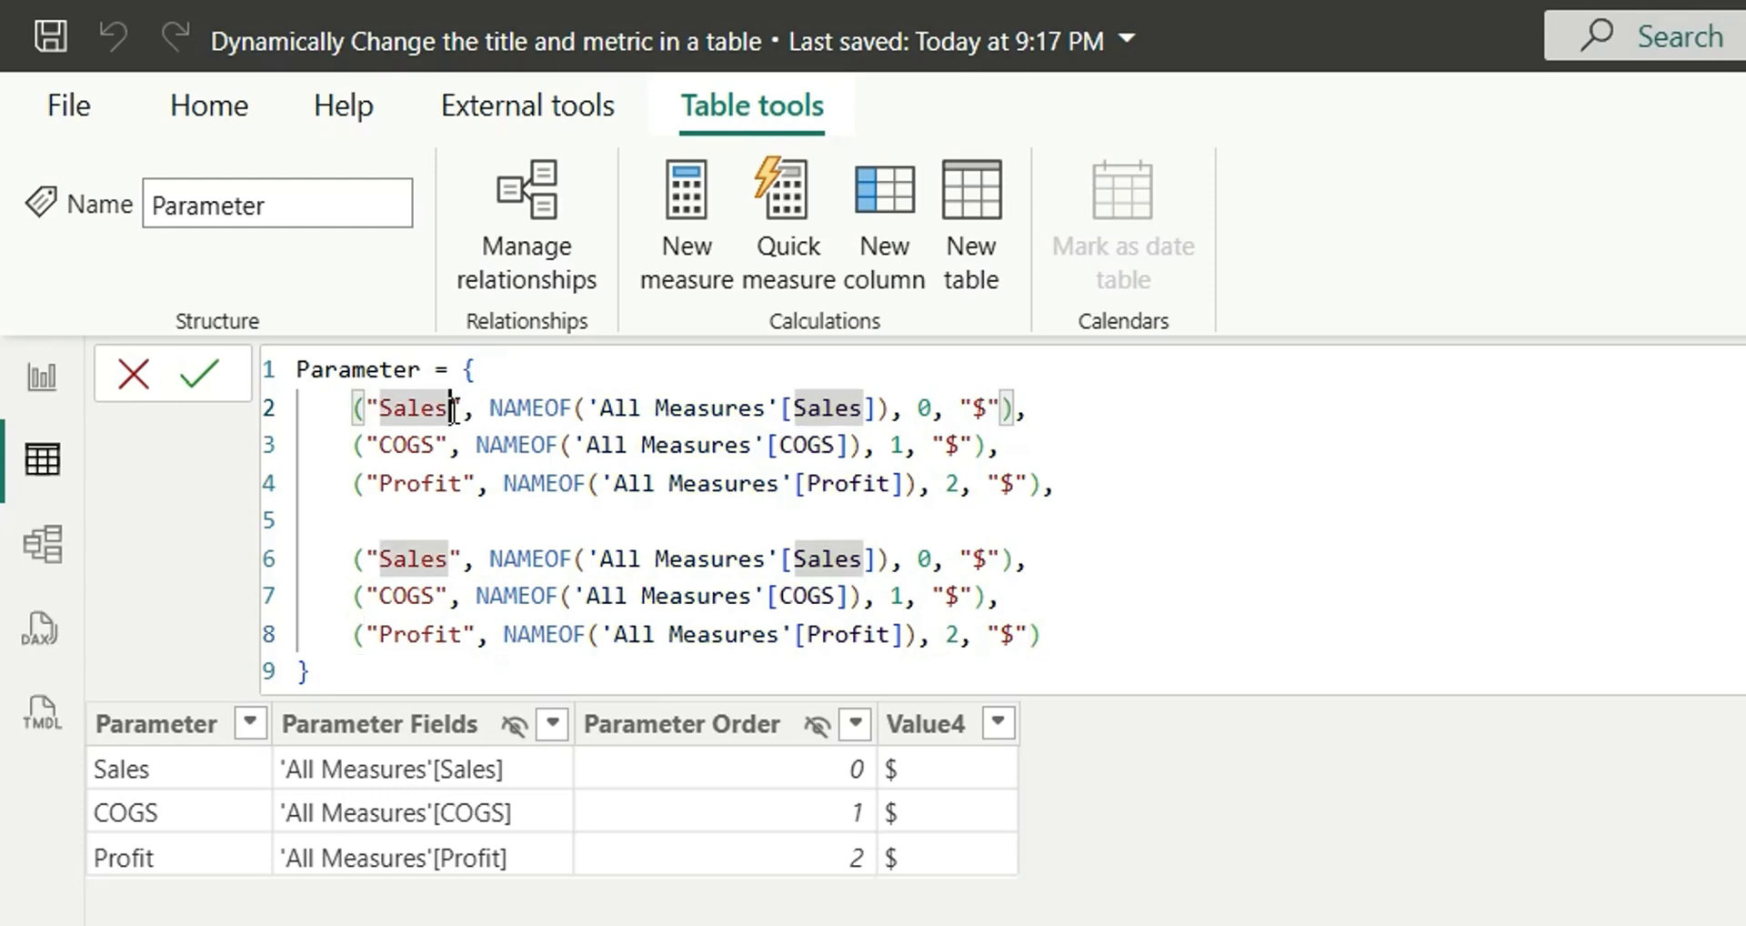
text(($))
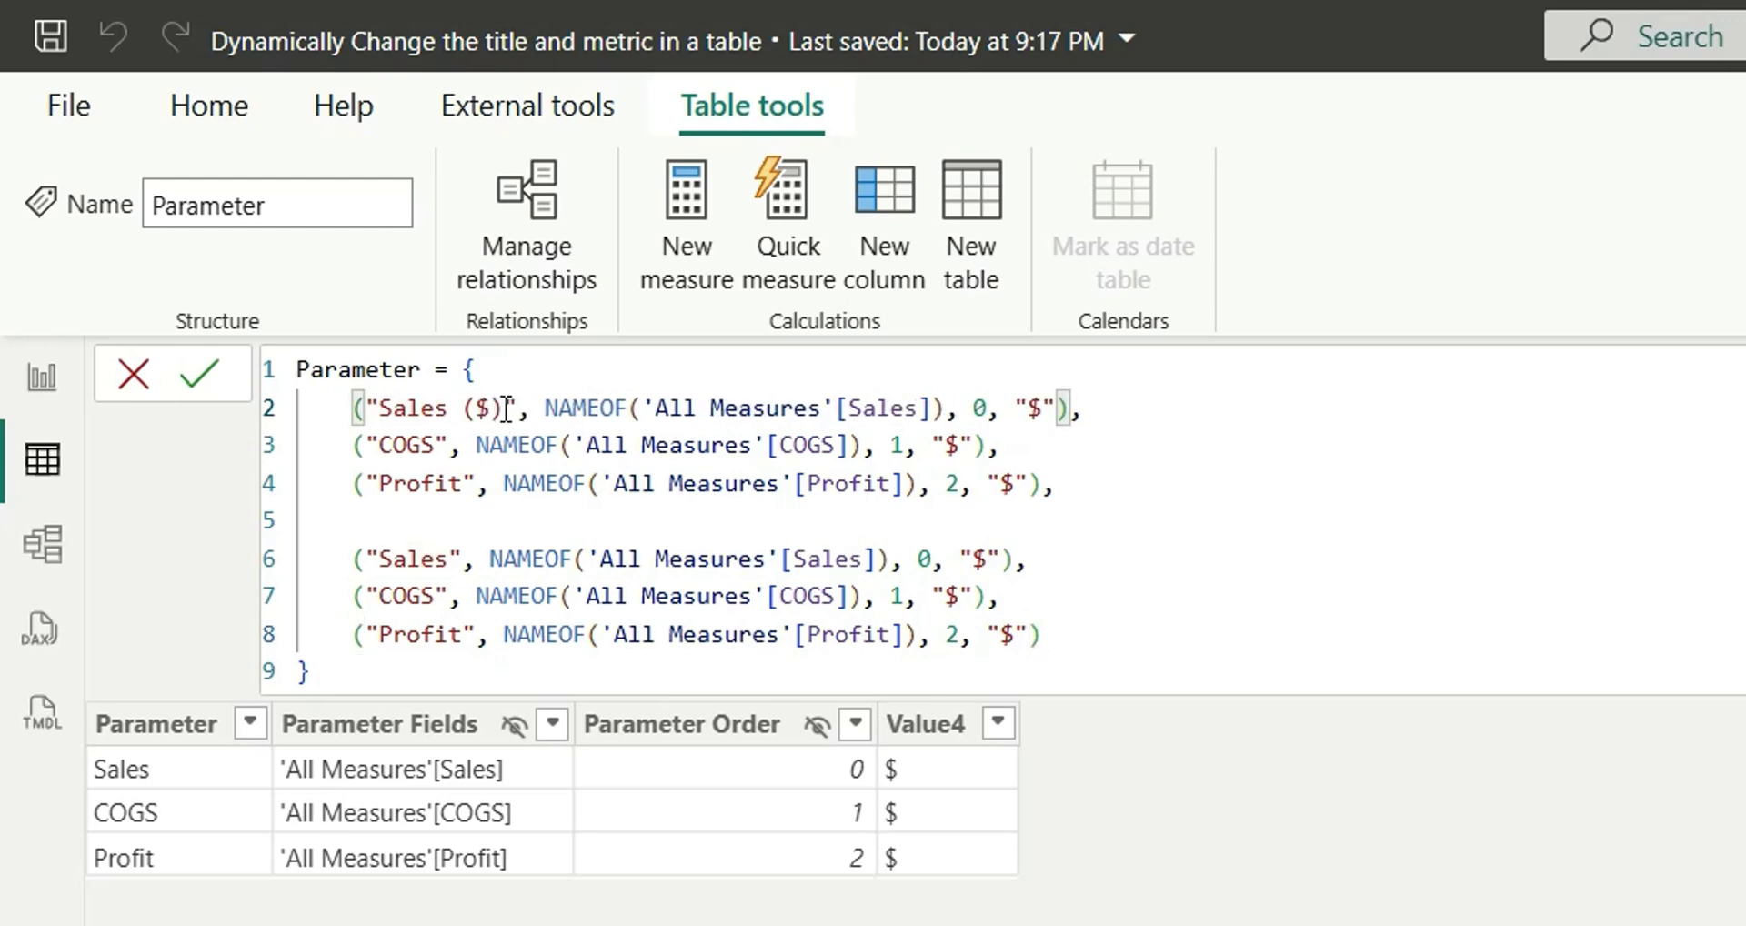
drag(507, 409, 464, 408)
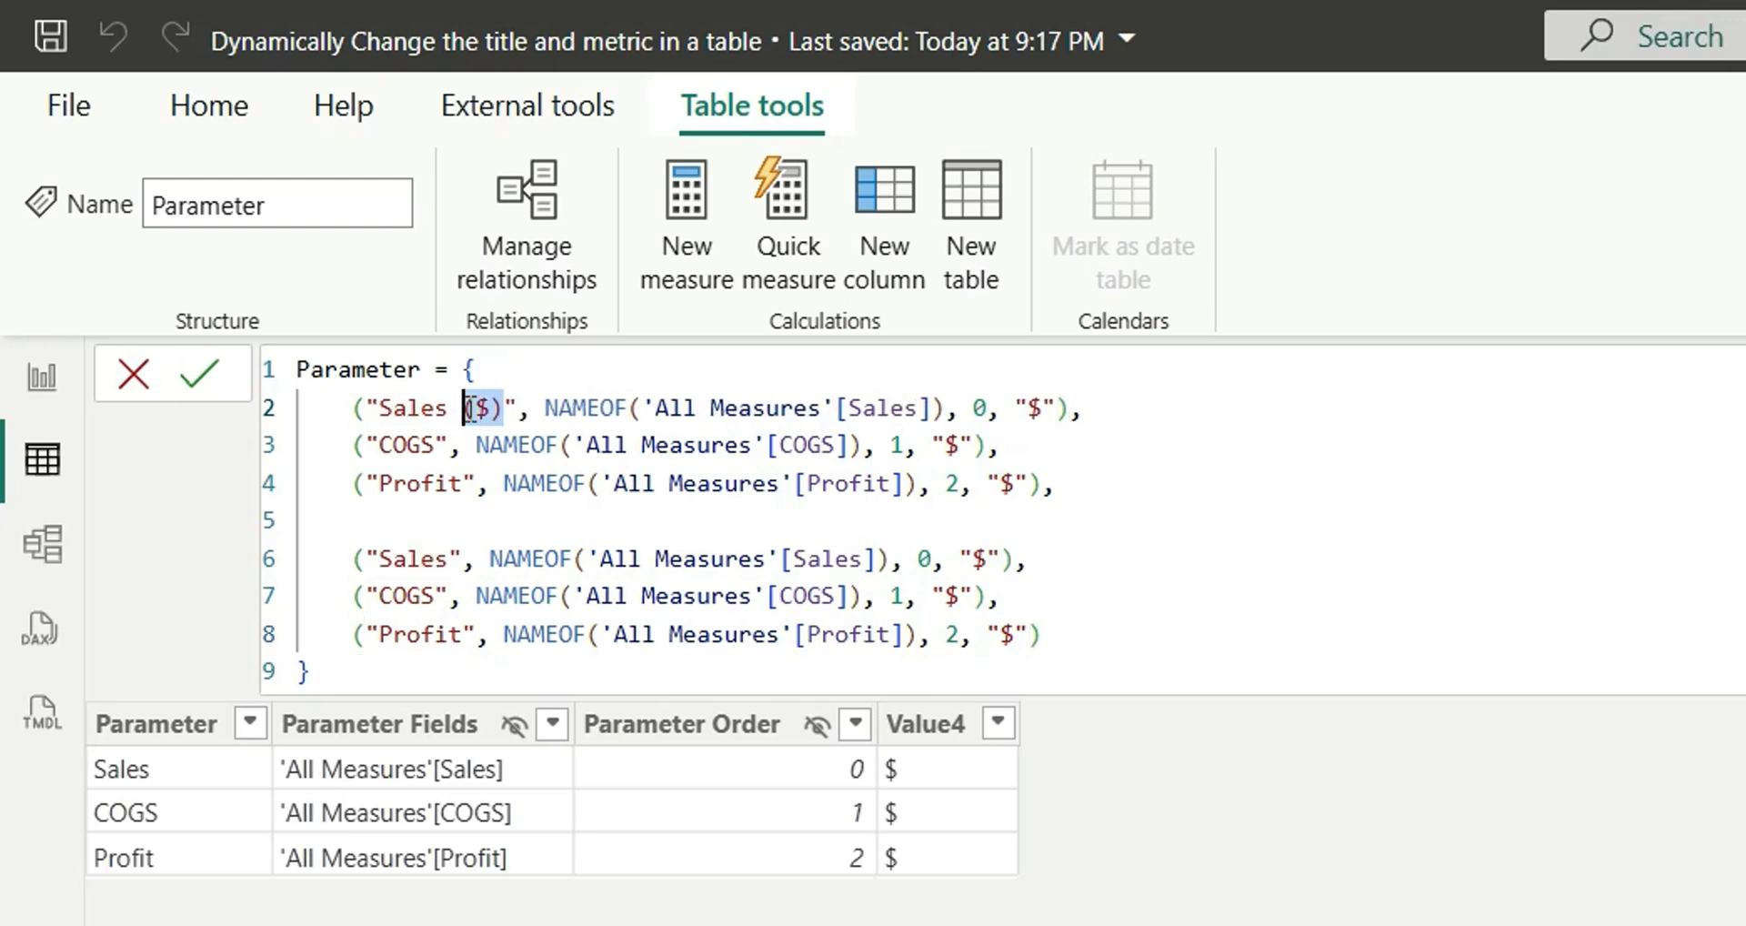
key(ctrl+c)
click(436, 445)
key(ctrl+v)
click(463, 483)
key(ctrl+v)
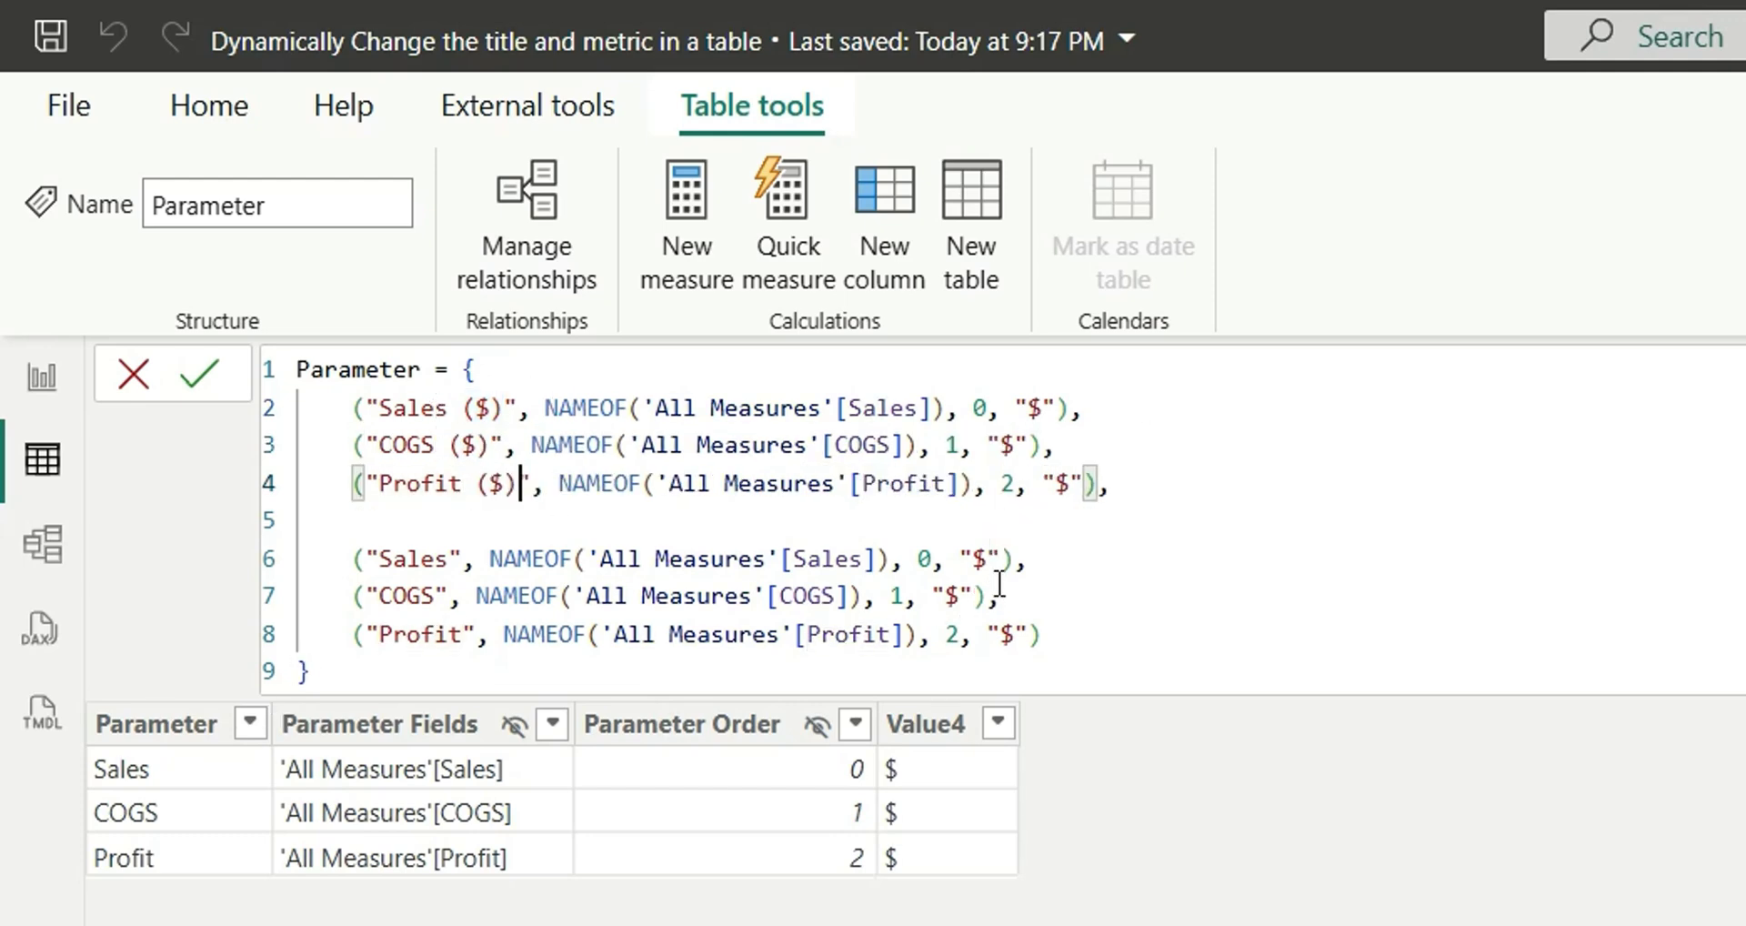
click(991, 556)
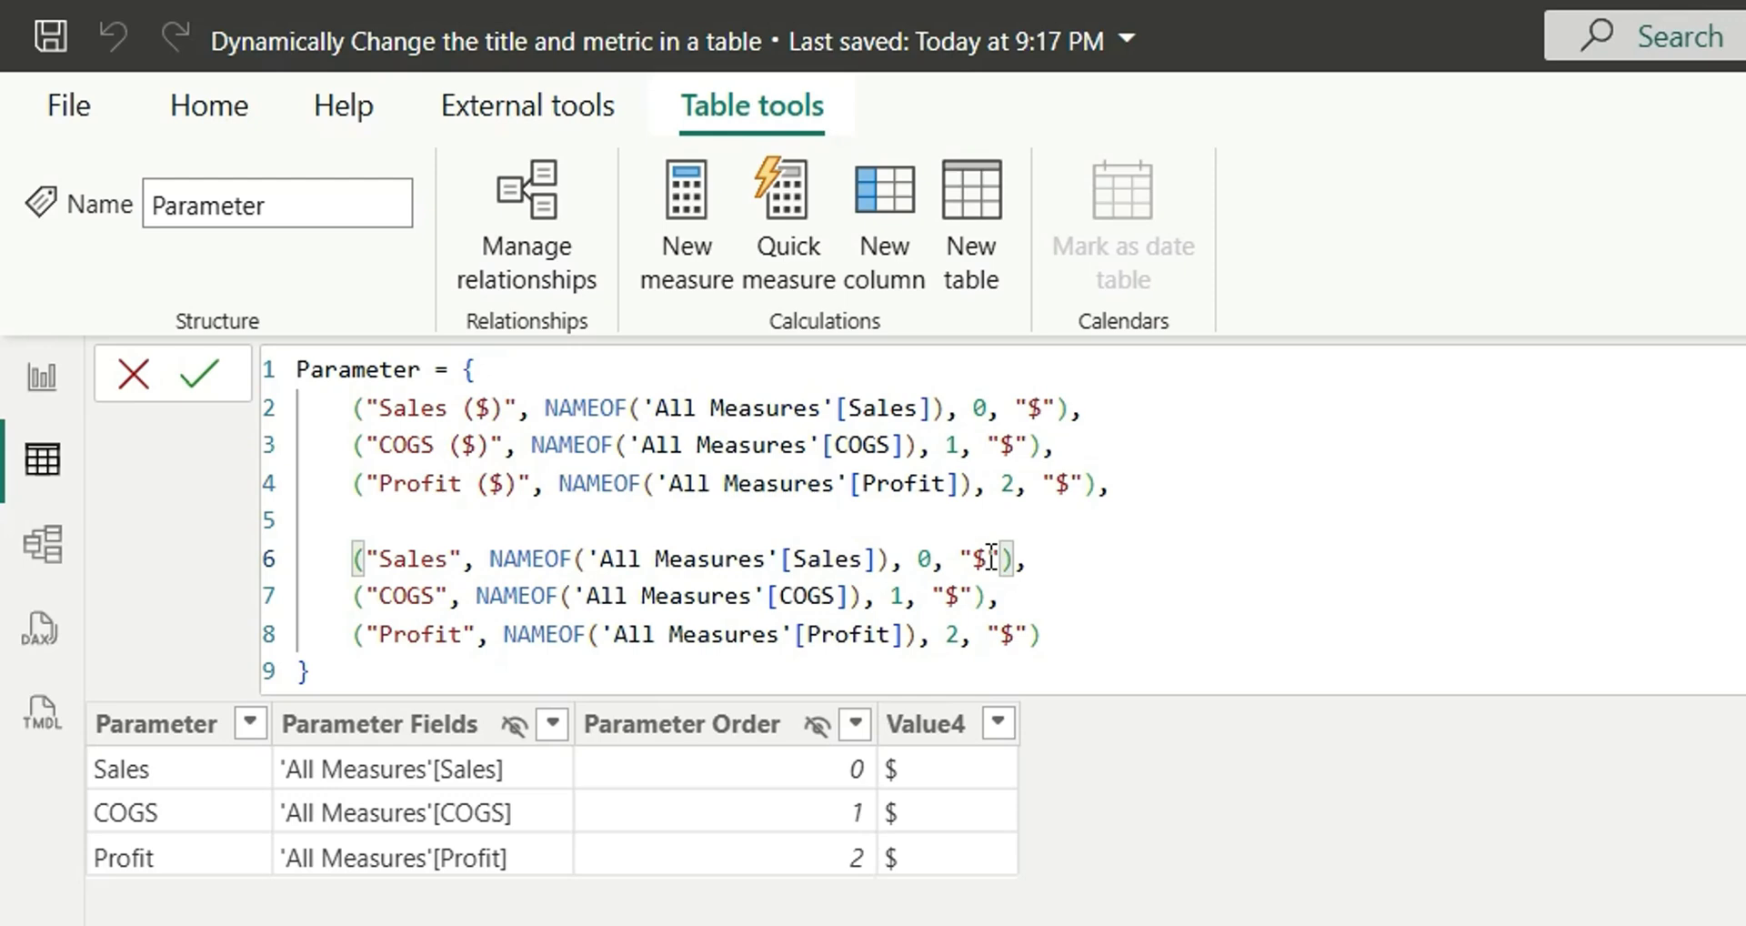
key(BackSpace)
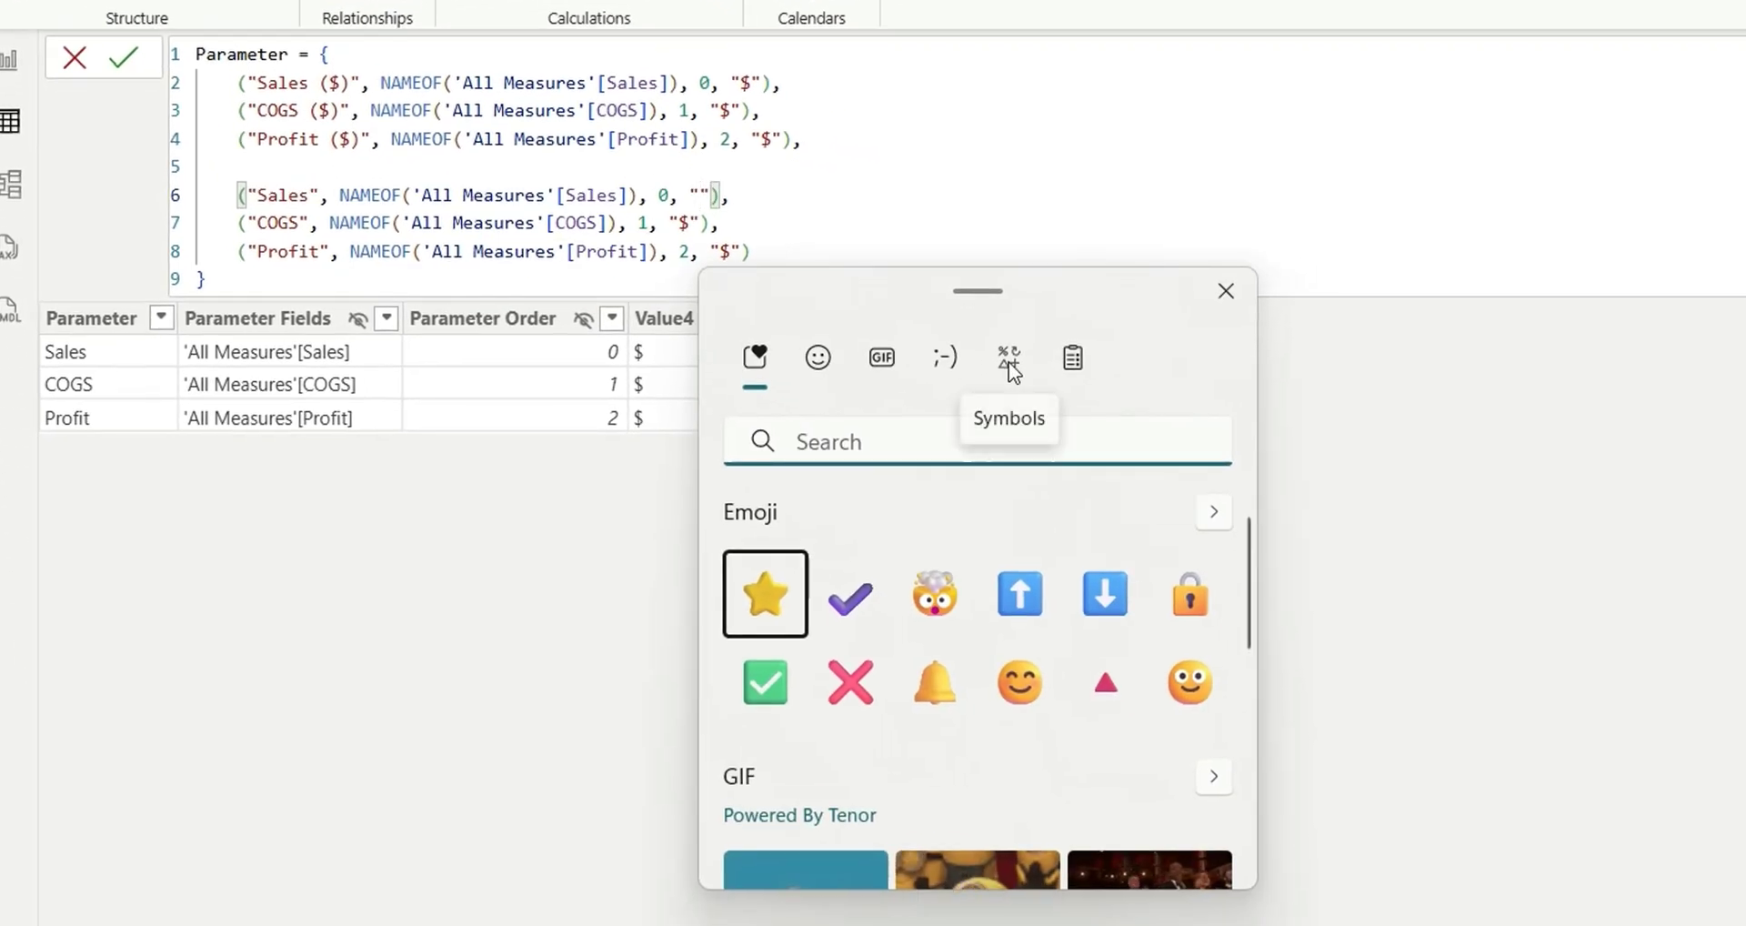
- Insert the ₹ sign into line 6's currency string from the symbols panel
click(1009, 364)
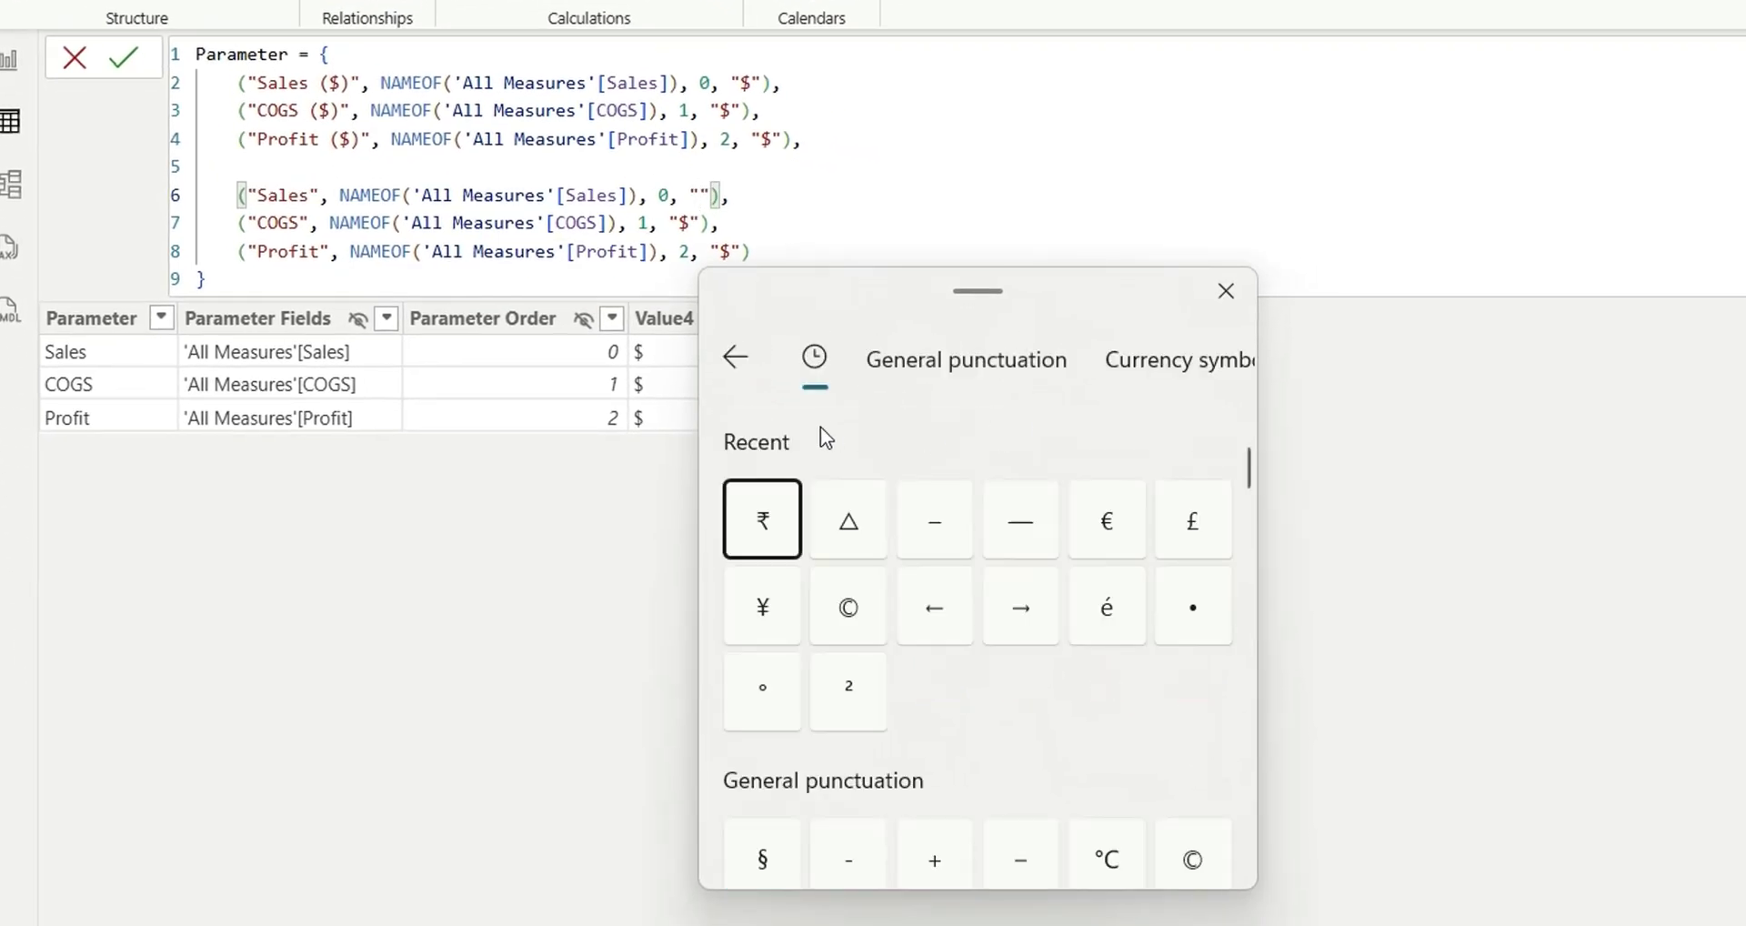
click(764, 535)
drag(718, 195, 704, 196)
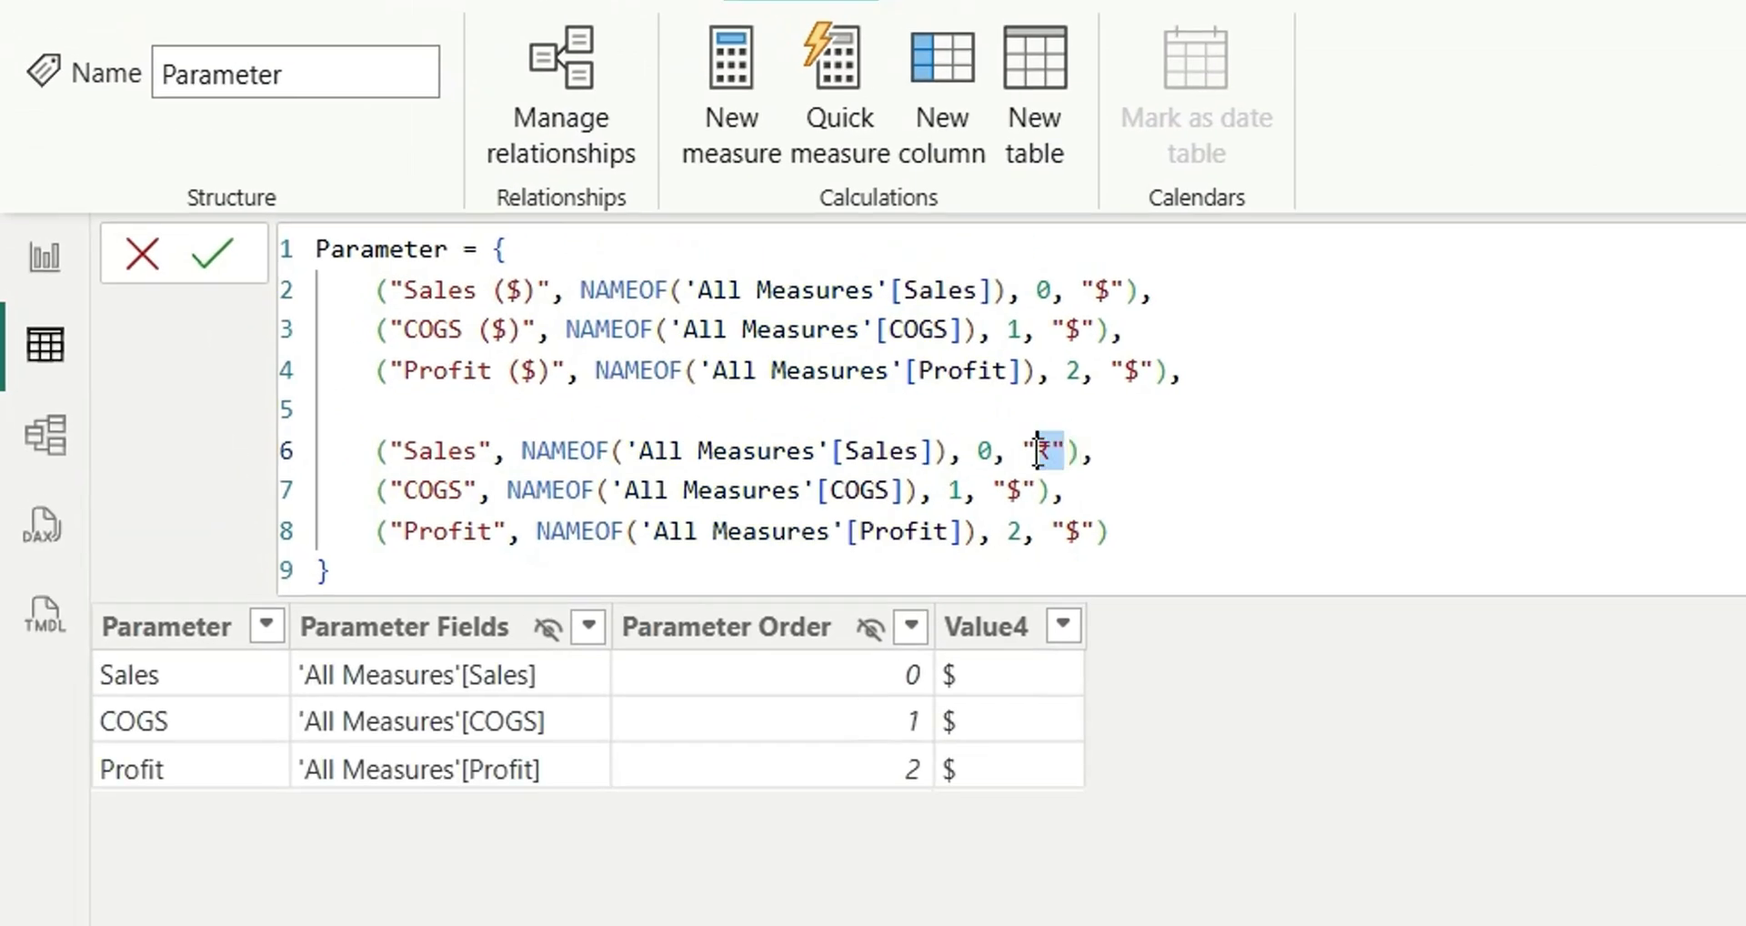
drag(1038, 448, 1030, 454)
- Append (₹) to the duplicated Sales, COGS and Profit labels and commit the formula
click(480, 449)
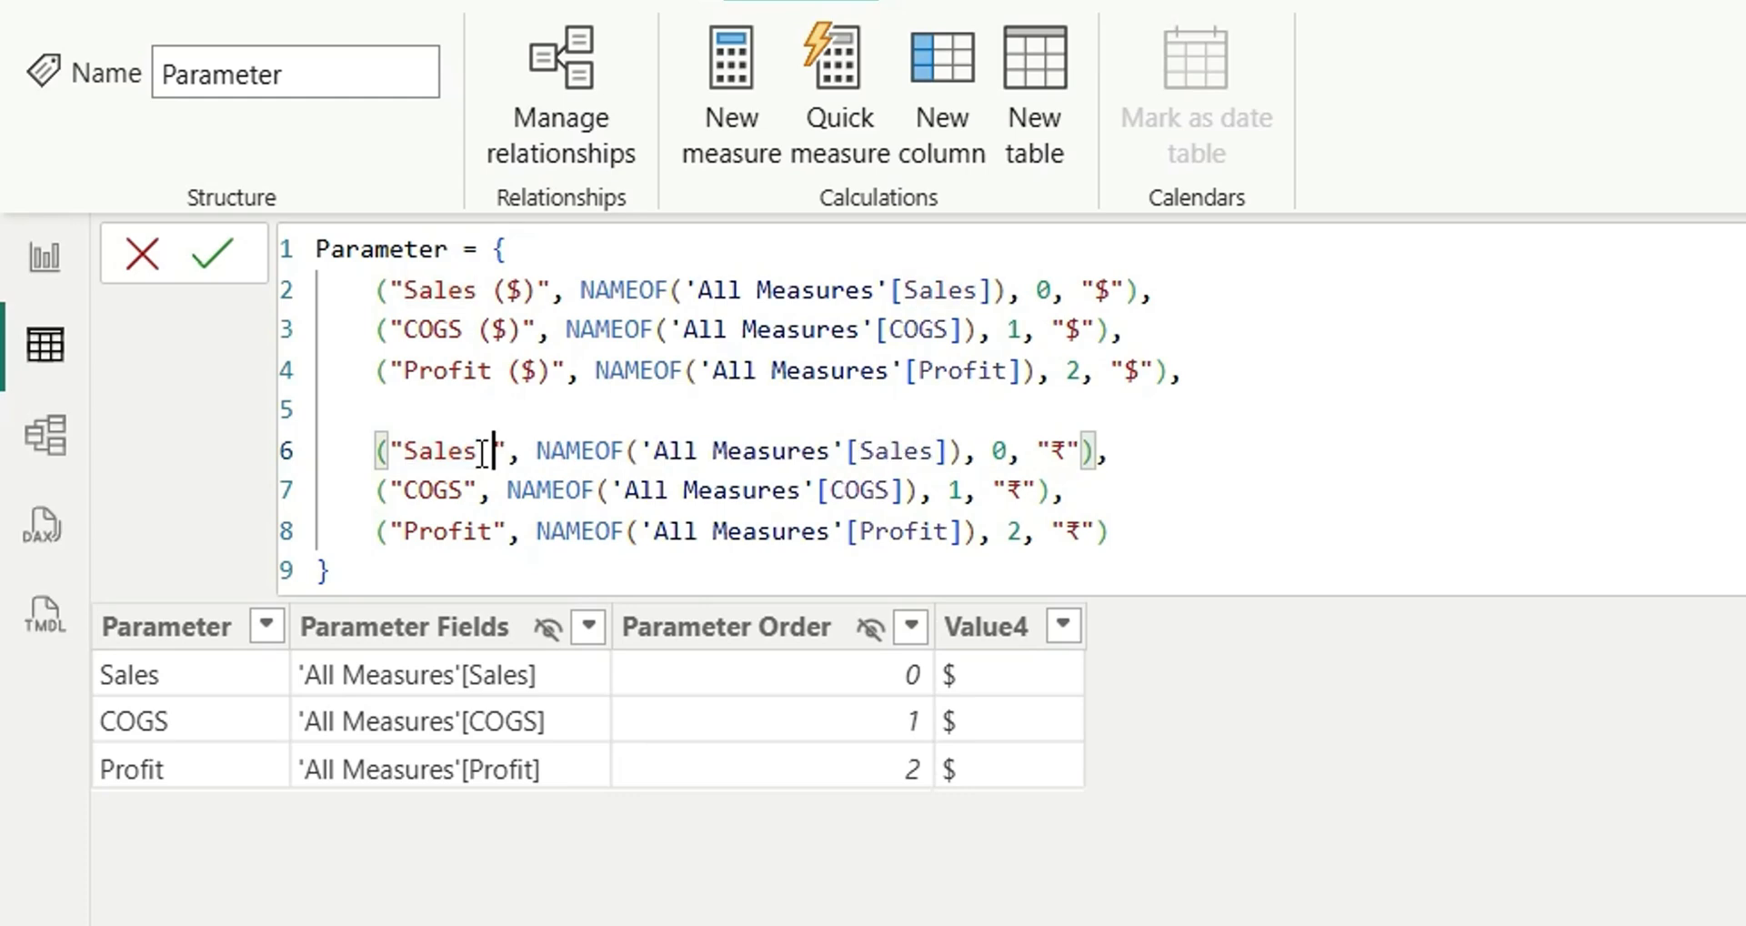
text((₹))
drag(535, 452, 499, 452)
key(ctrl+c)
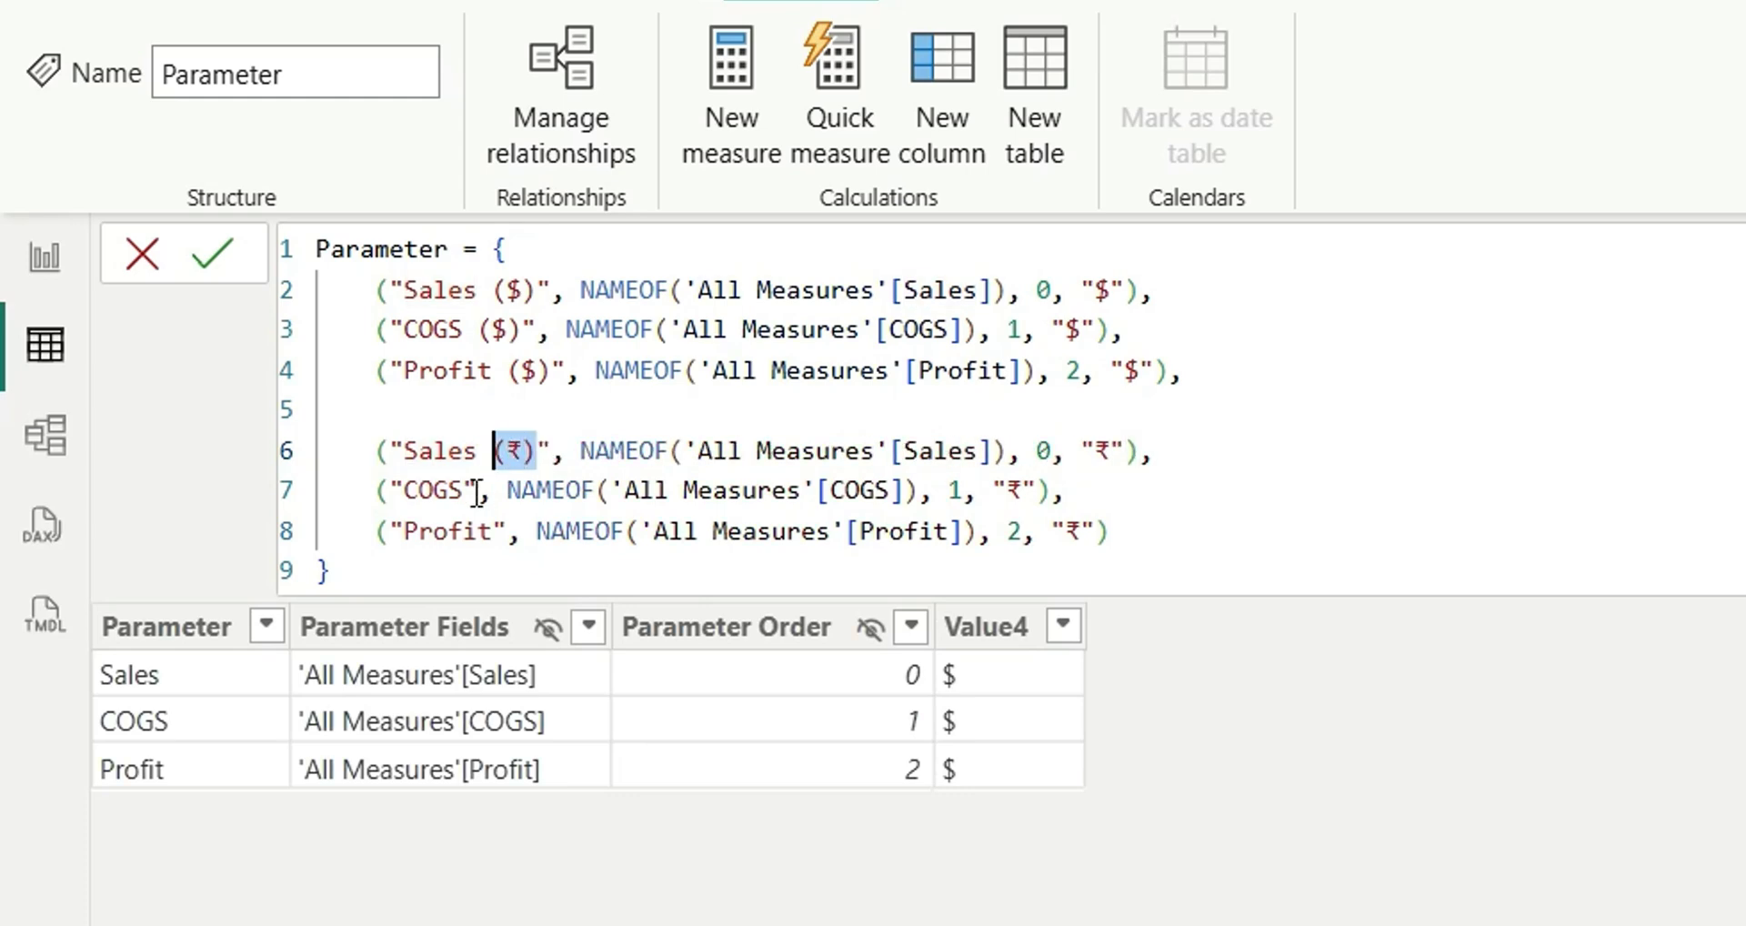
click(473, 491)
key(ctrl+v)
click(495, 530)
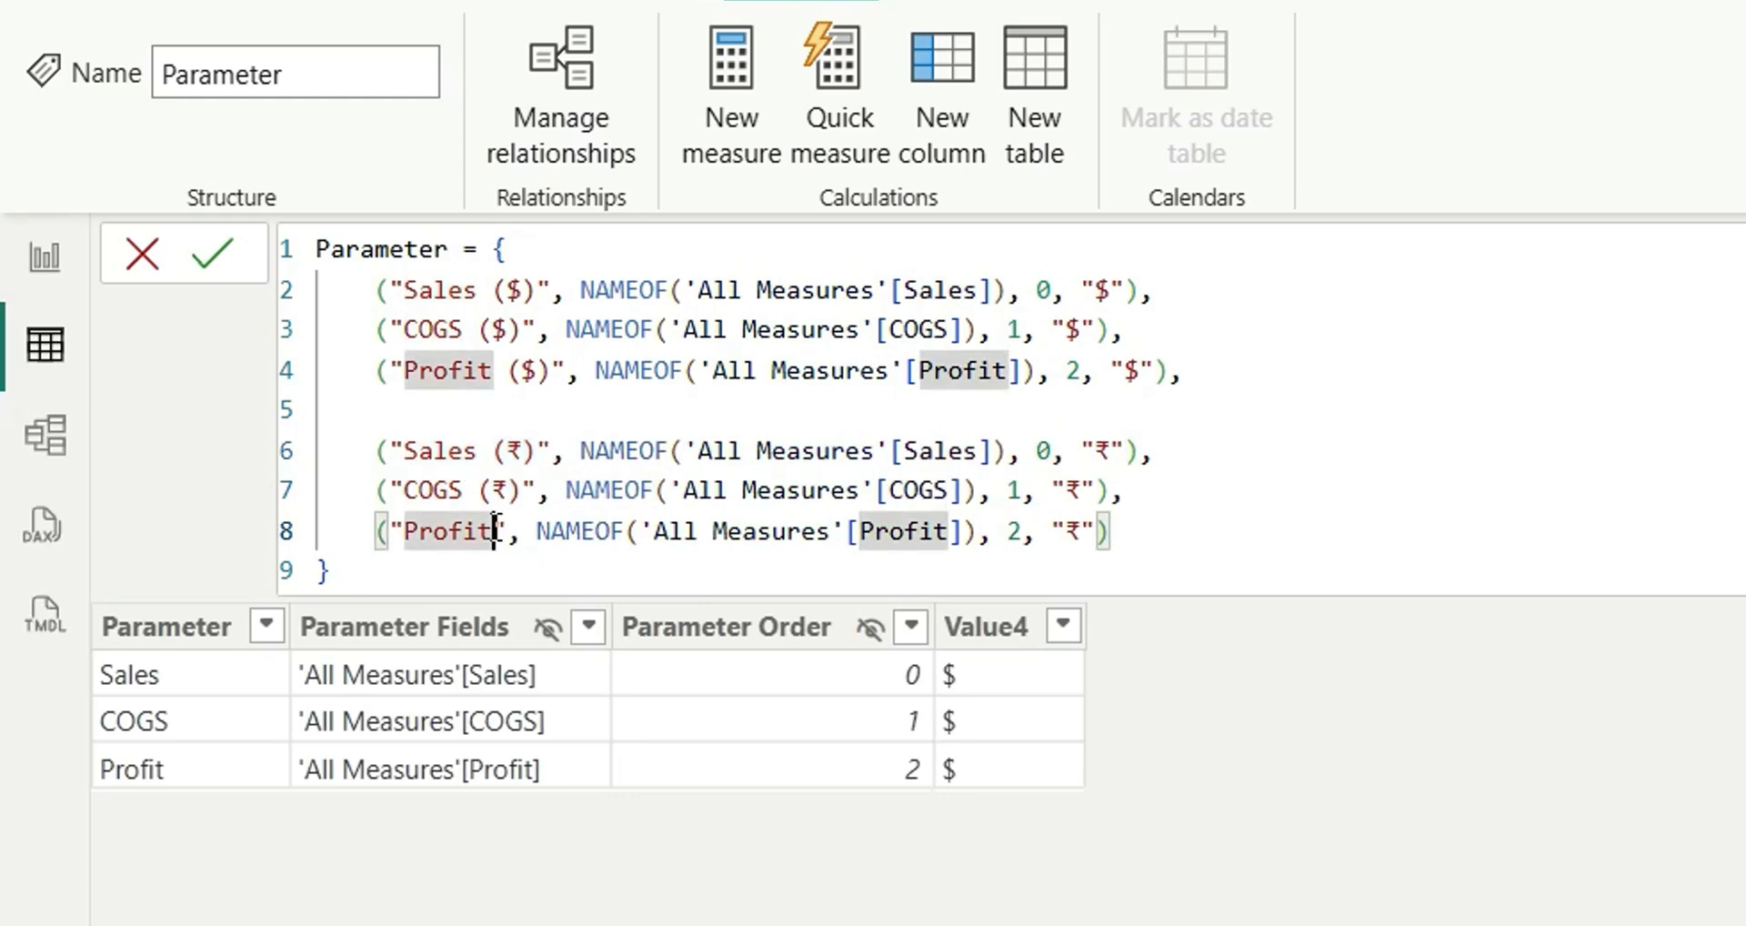
key(ctrl+v)
click(409, 570)
key(Return)
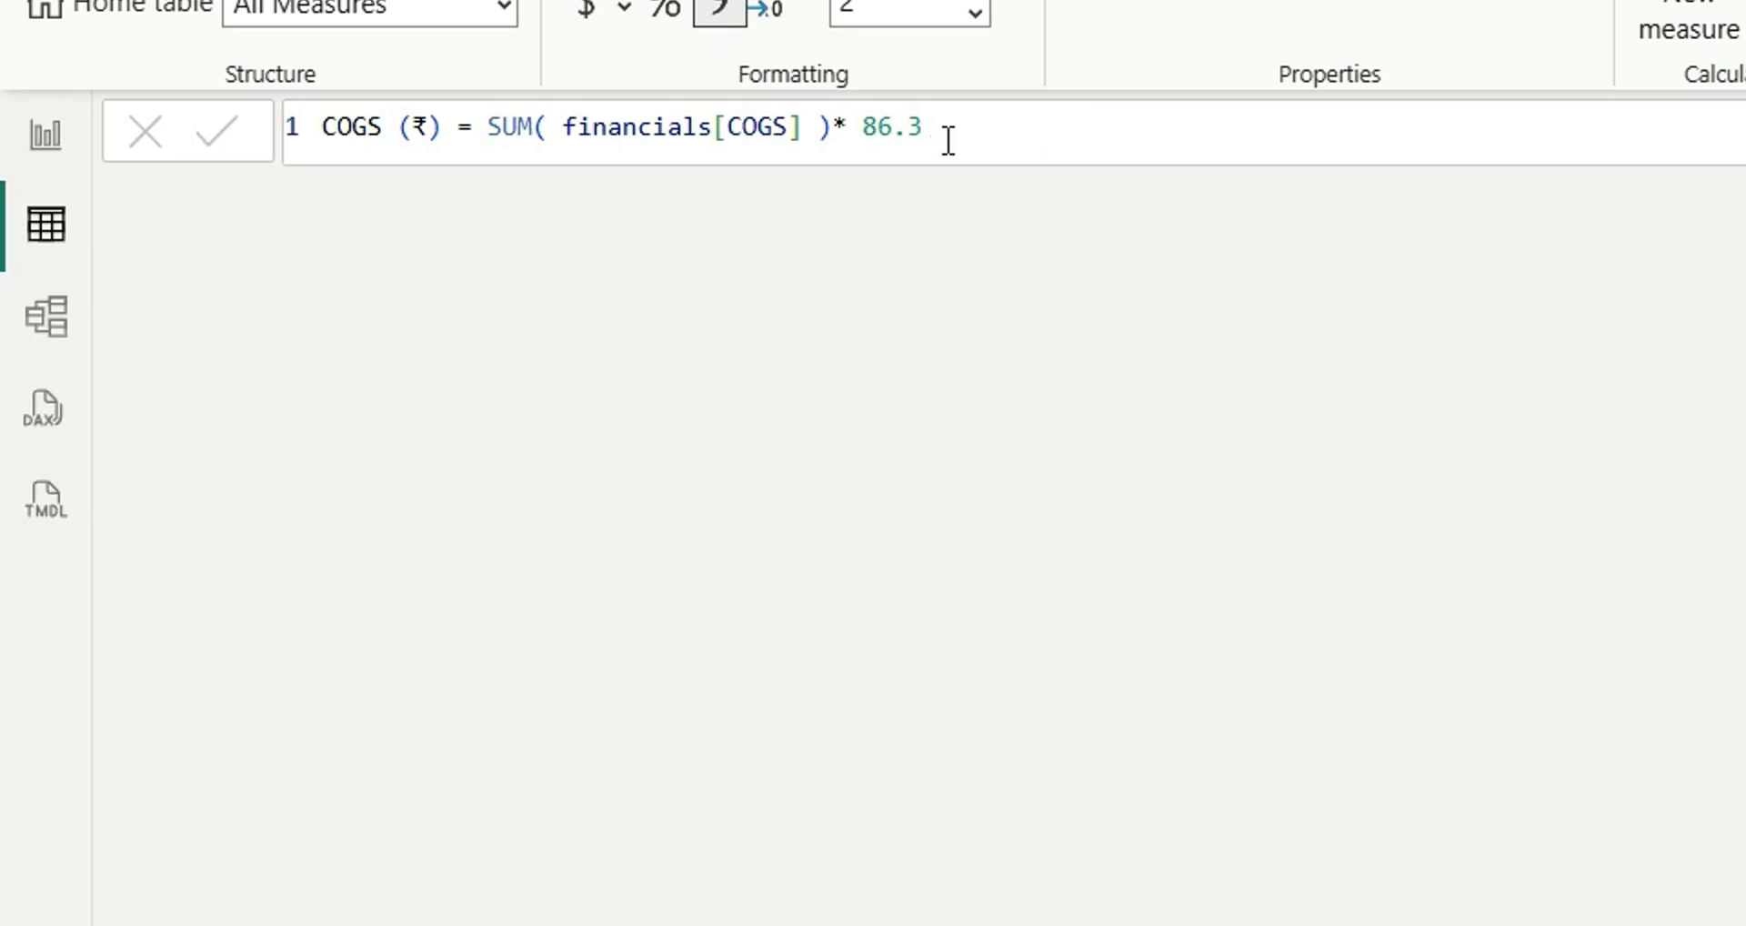
- Discard the pending edit to the COGS (₹) measure's 86.3 exchange rate
click(946, 137)
drag(947, 137, 857, 148)
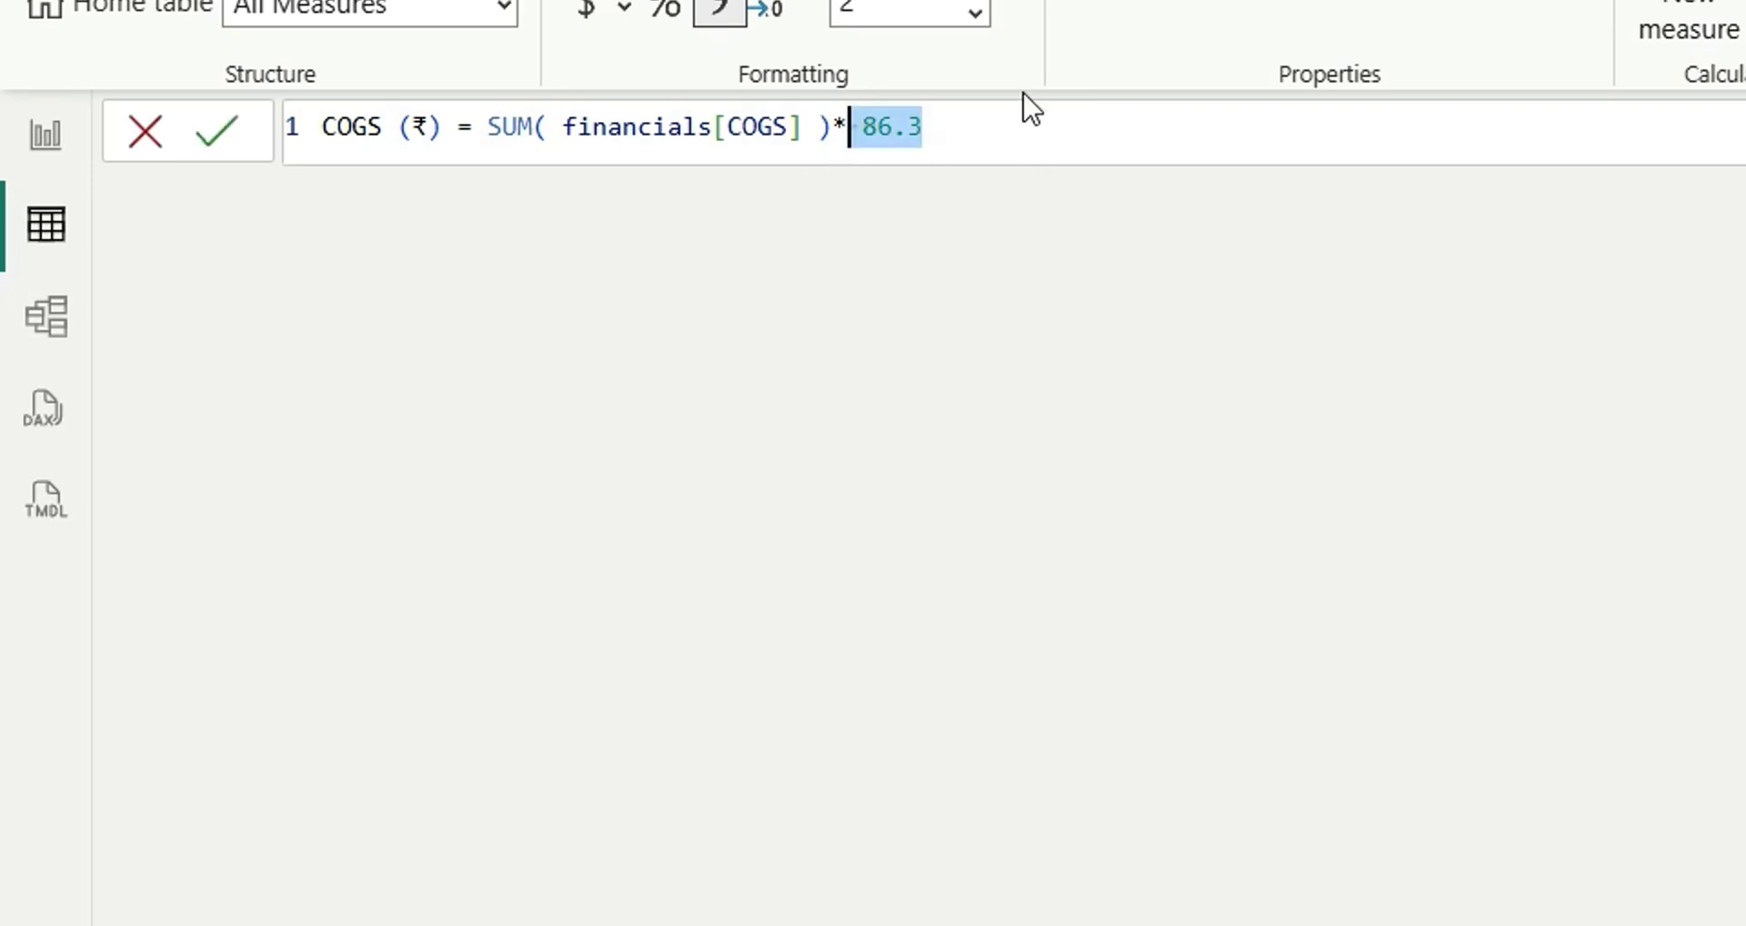
click(156, 136)
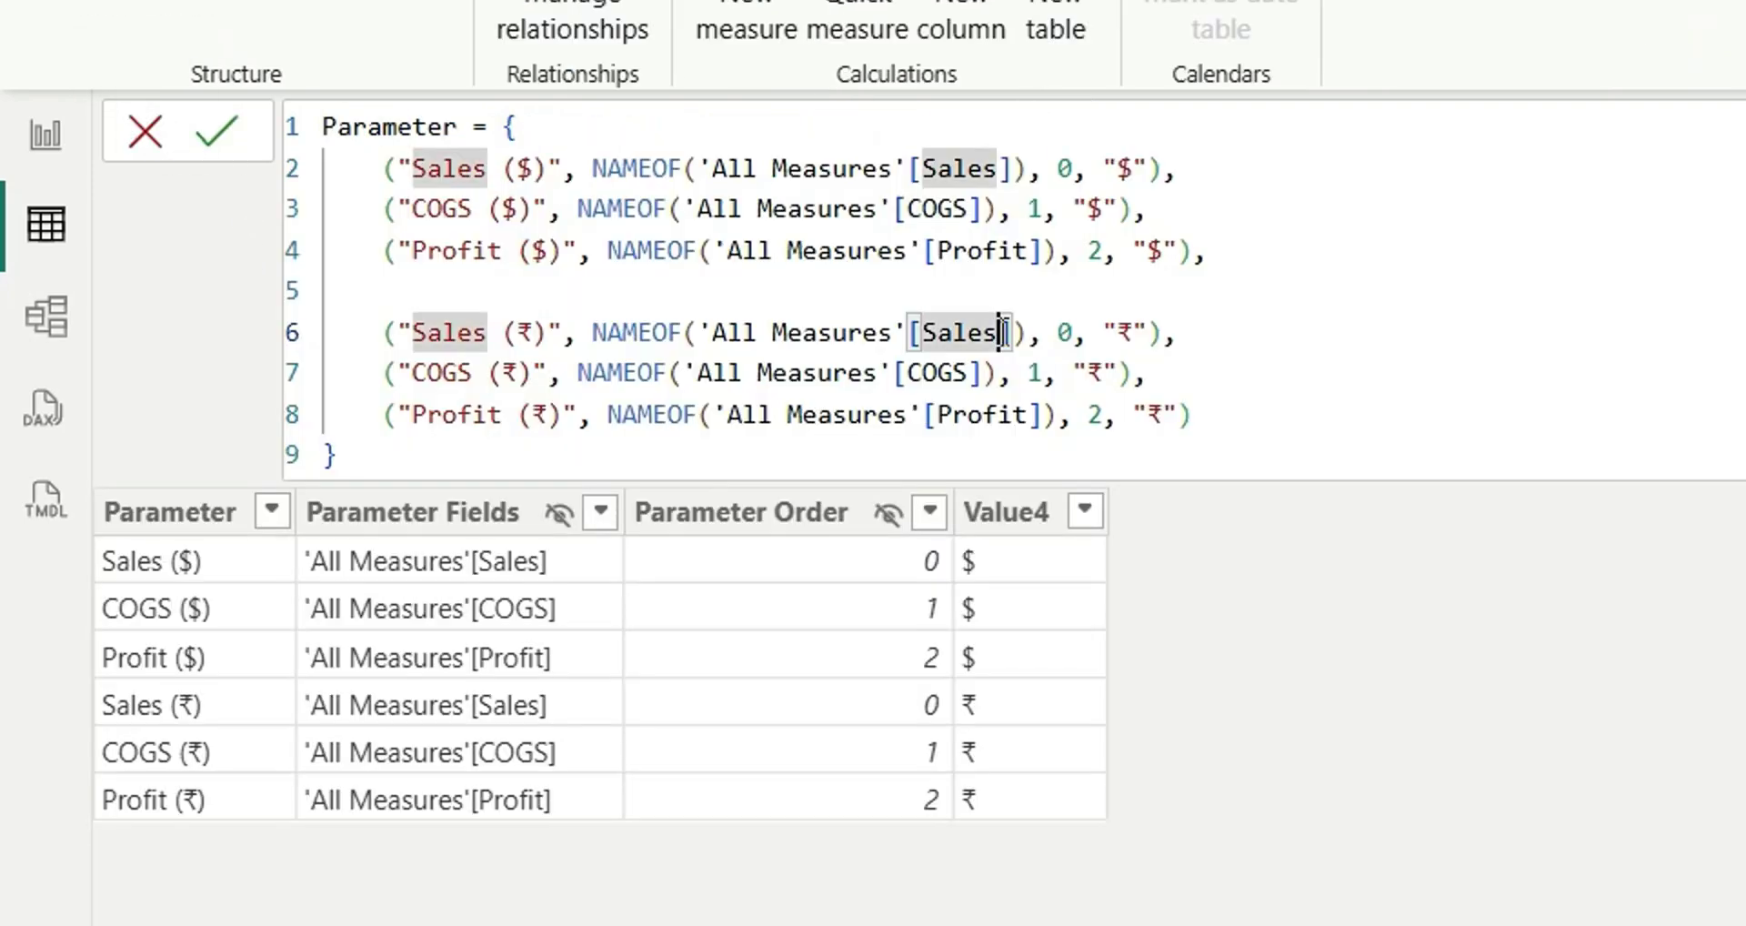
- Point the duplicated rows' NAMEOF references to Sales (₹), COGS (₹) and Profit (₹)
key(Tab)
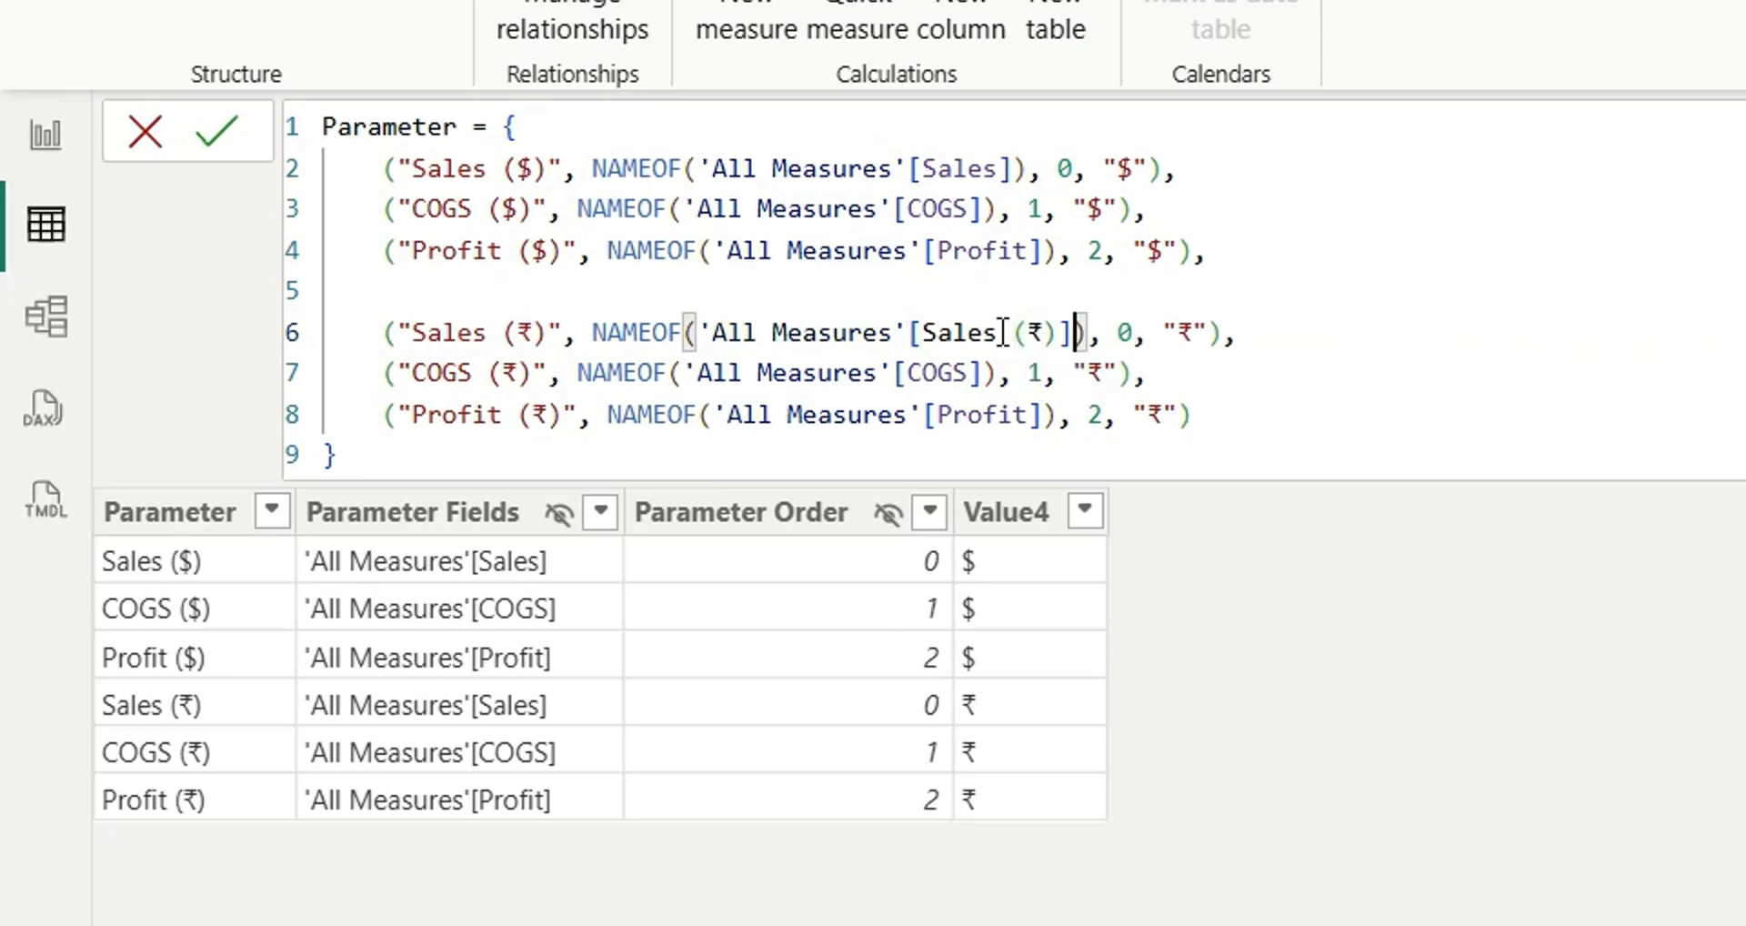
click(971, 373)
key(Tab)
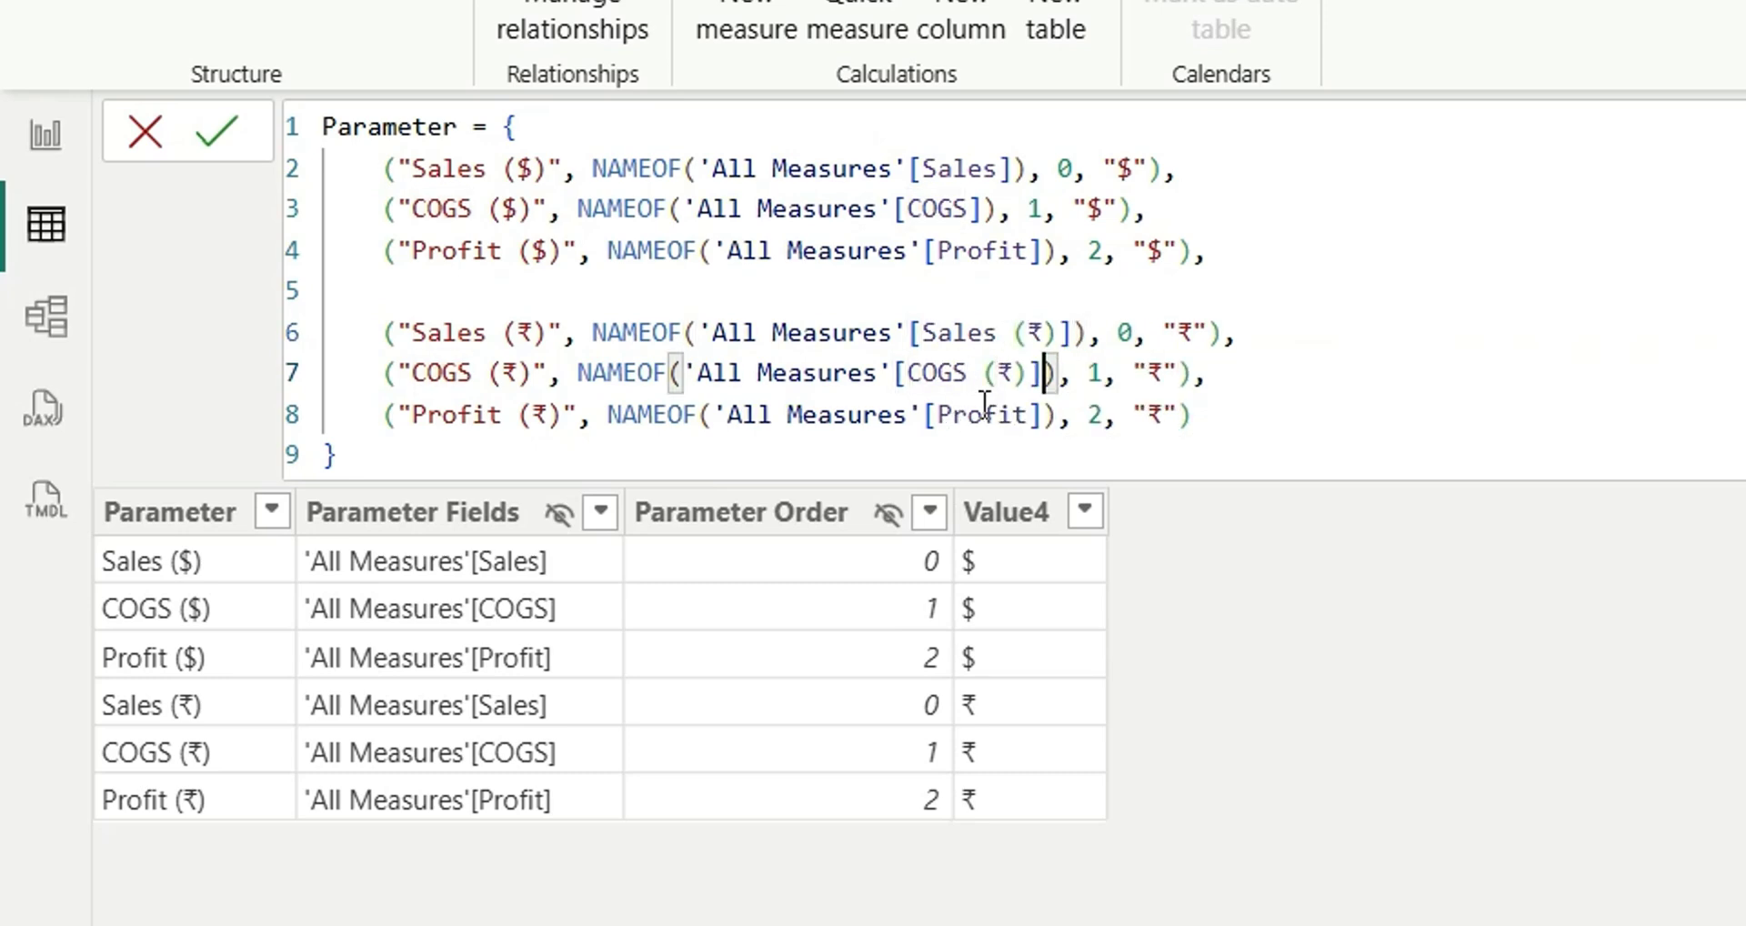
click(1036, 414)
key(Tab)
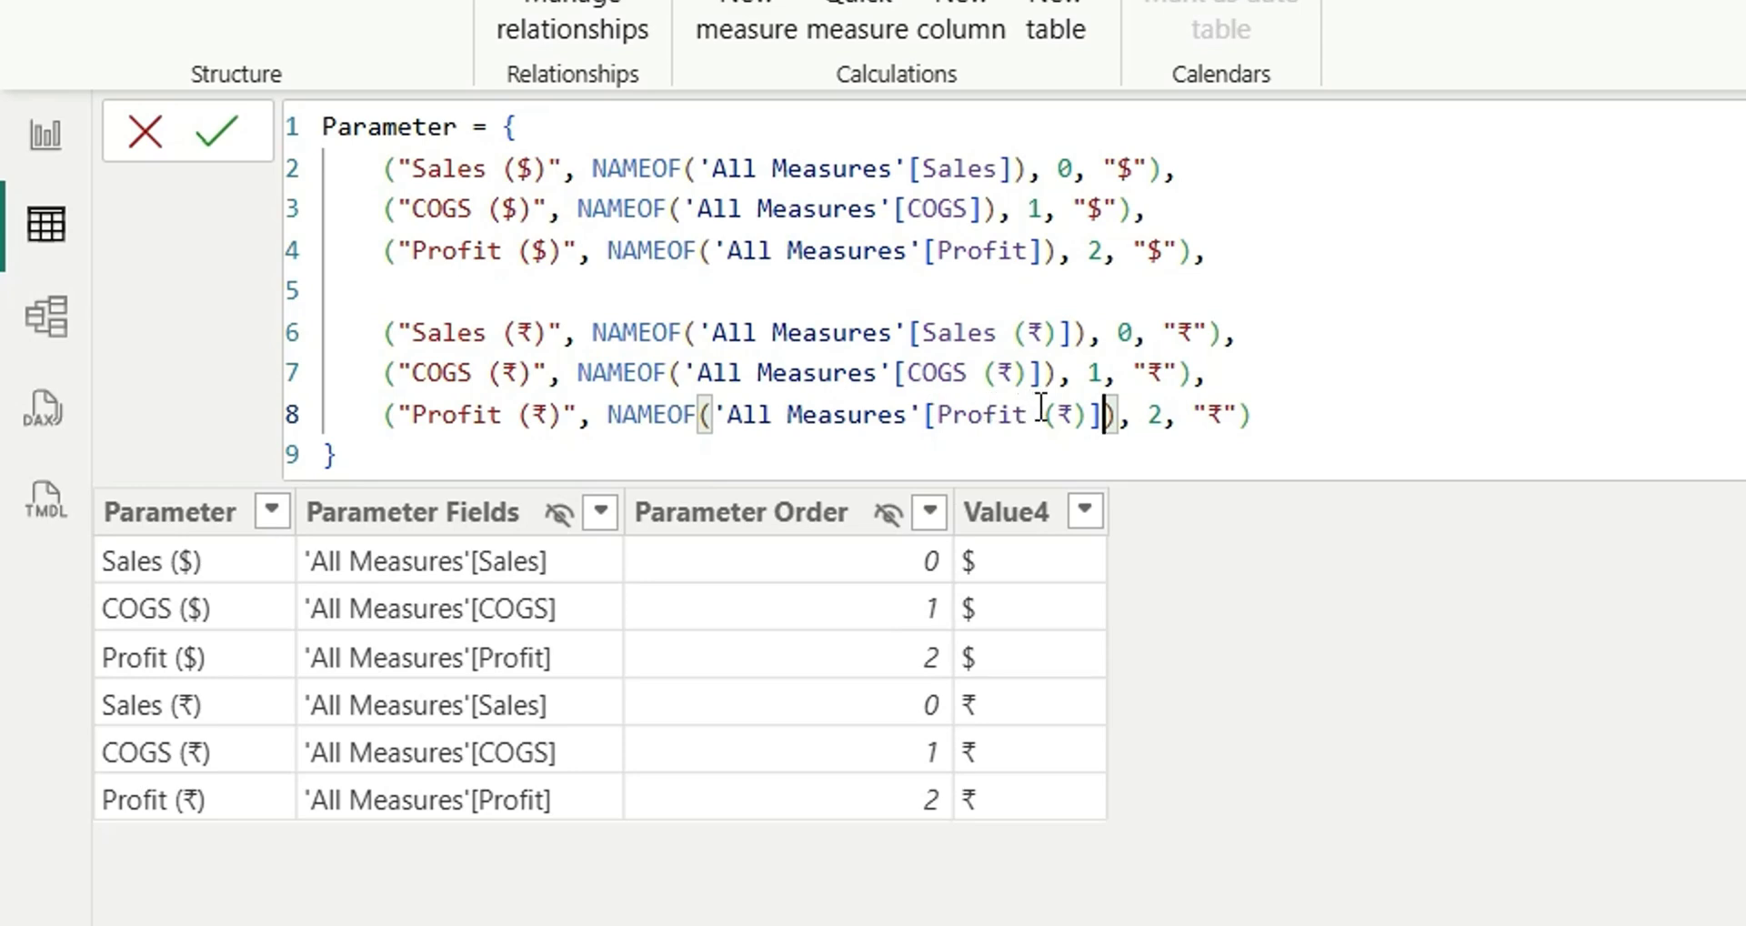
- Set the ₹ rows' order values to 3, 4 and 5 and commit the formula
double_click(1135, 335)
text(3)
double_click(1098, 373)
text(4)
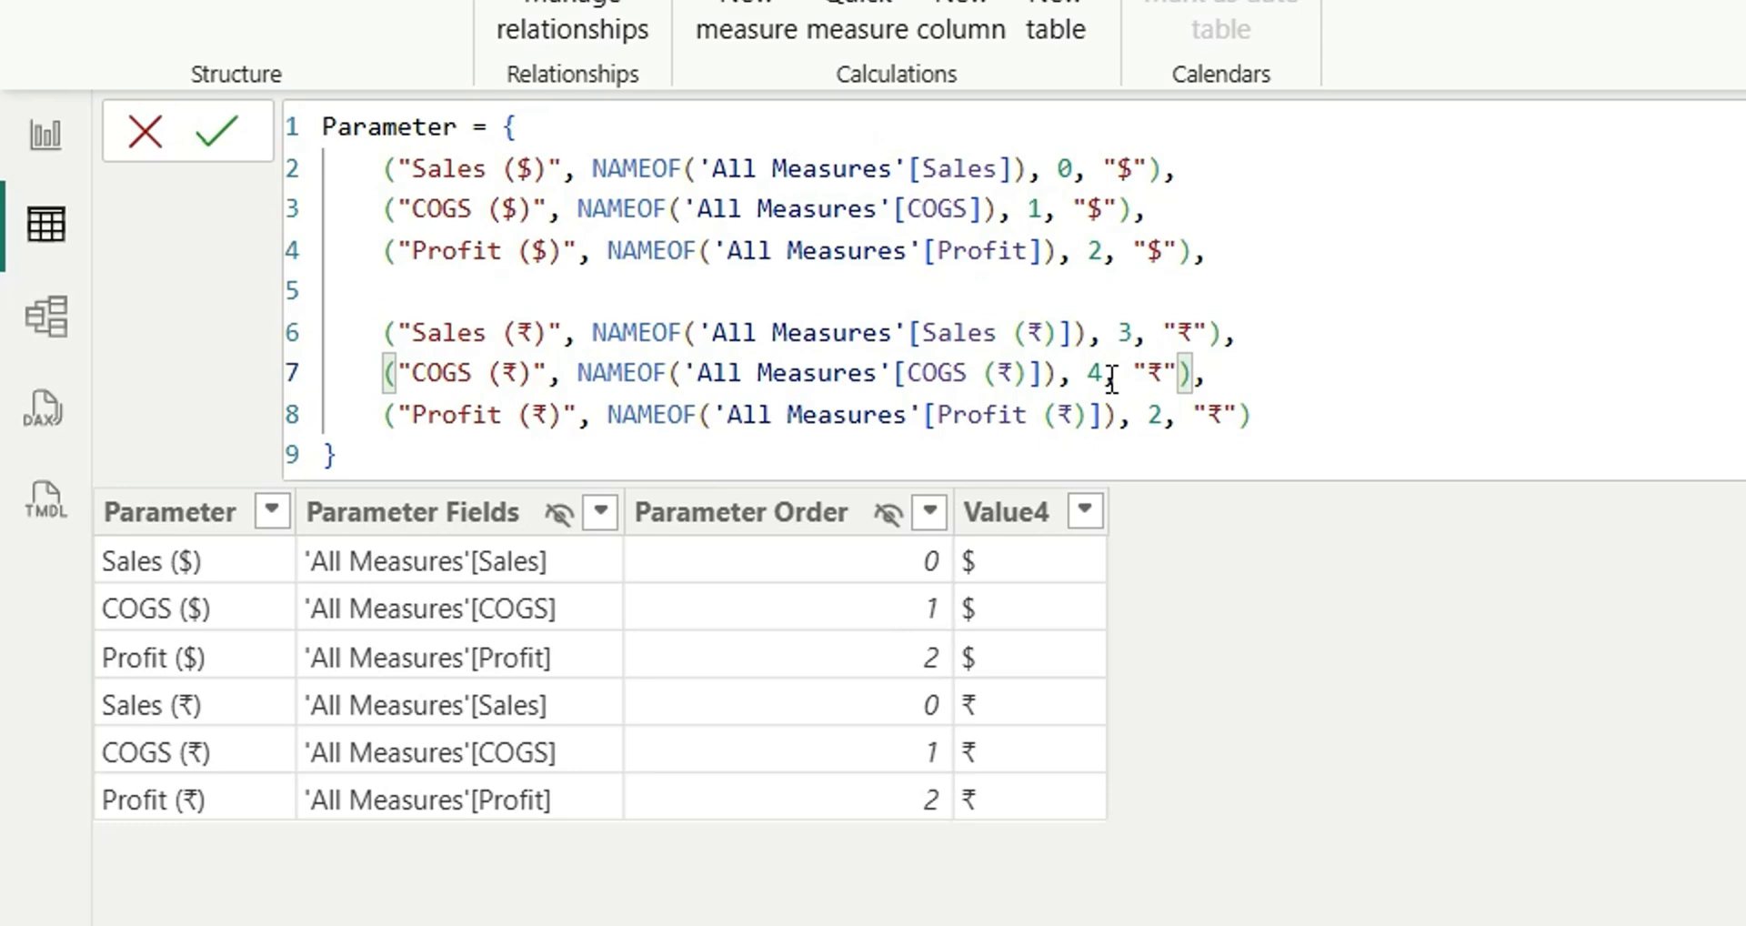
click(1164, 416)
key(BackSpace)
text(5)
key(Return)
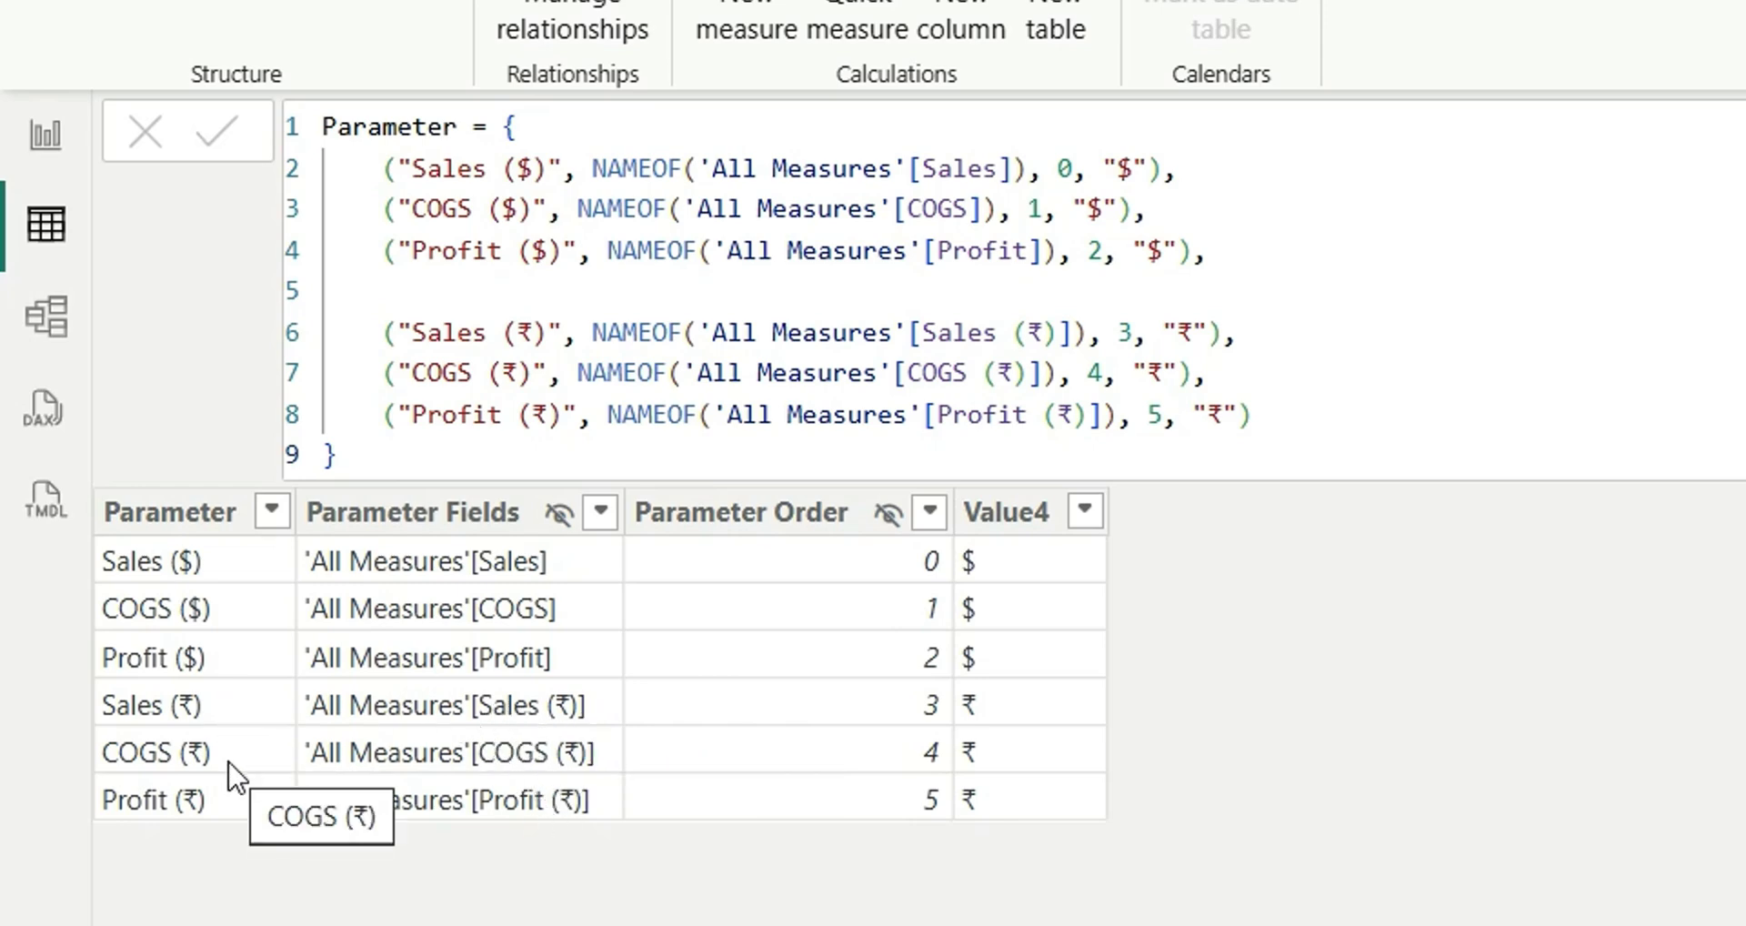
- Add a narrowed Value4 slicer beside the Country table and choose ₹
click(43, 150)
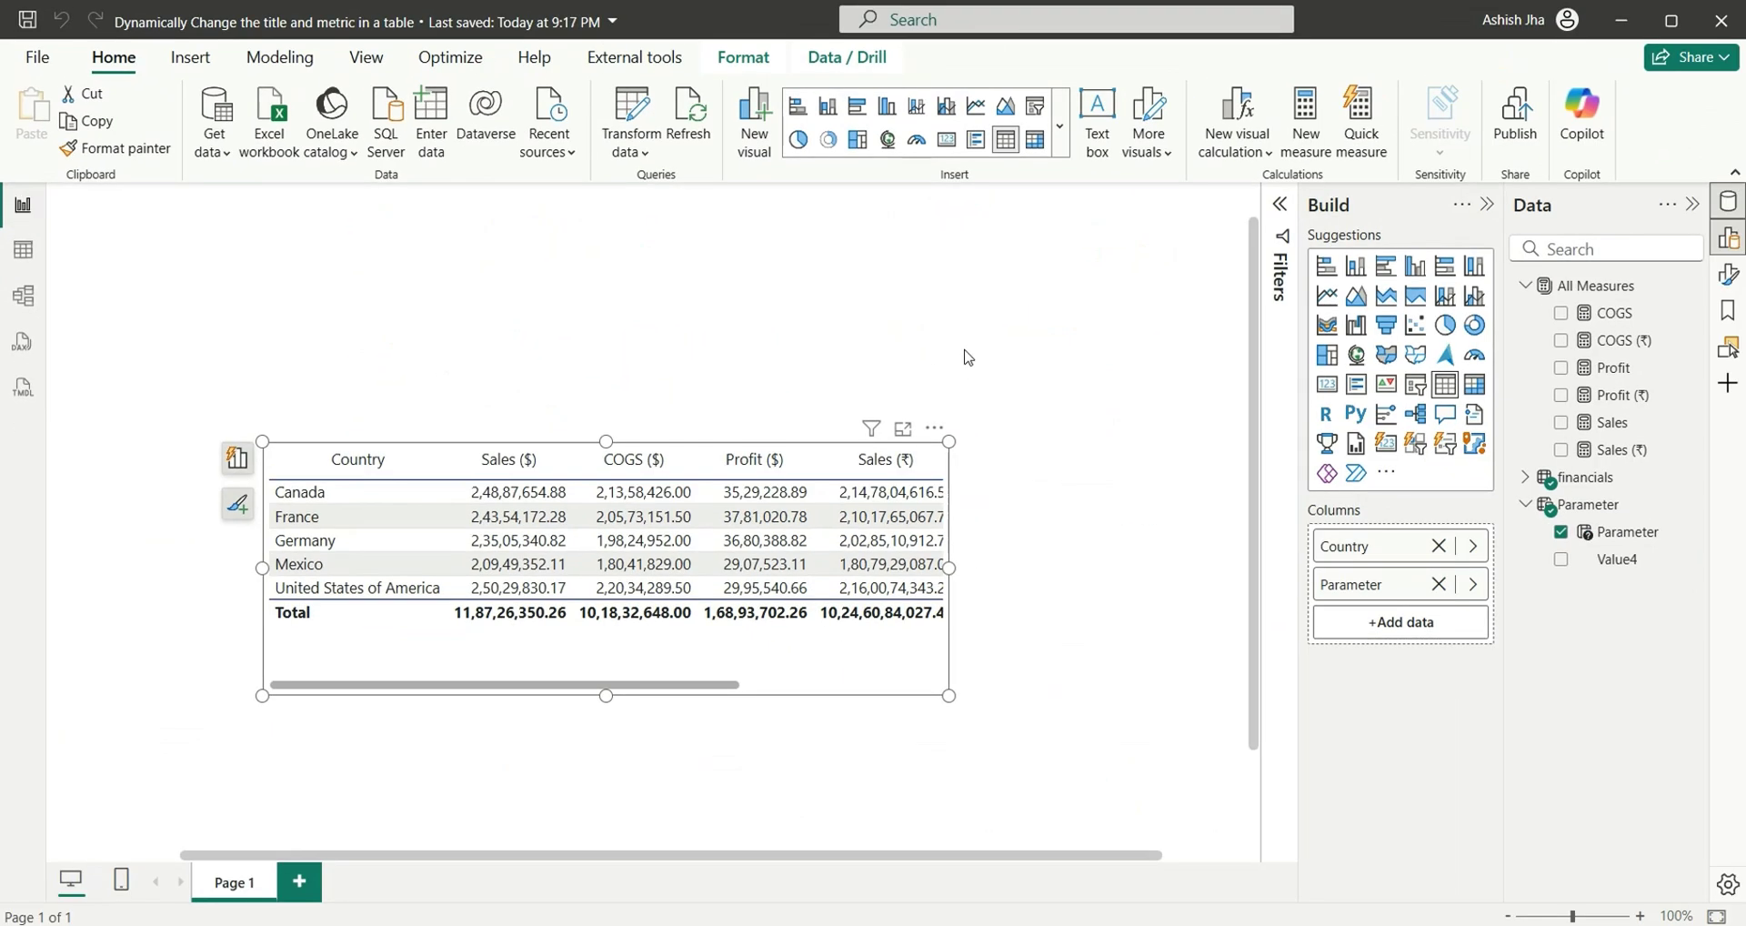
click(966, 357)
click(1415, 384)
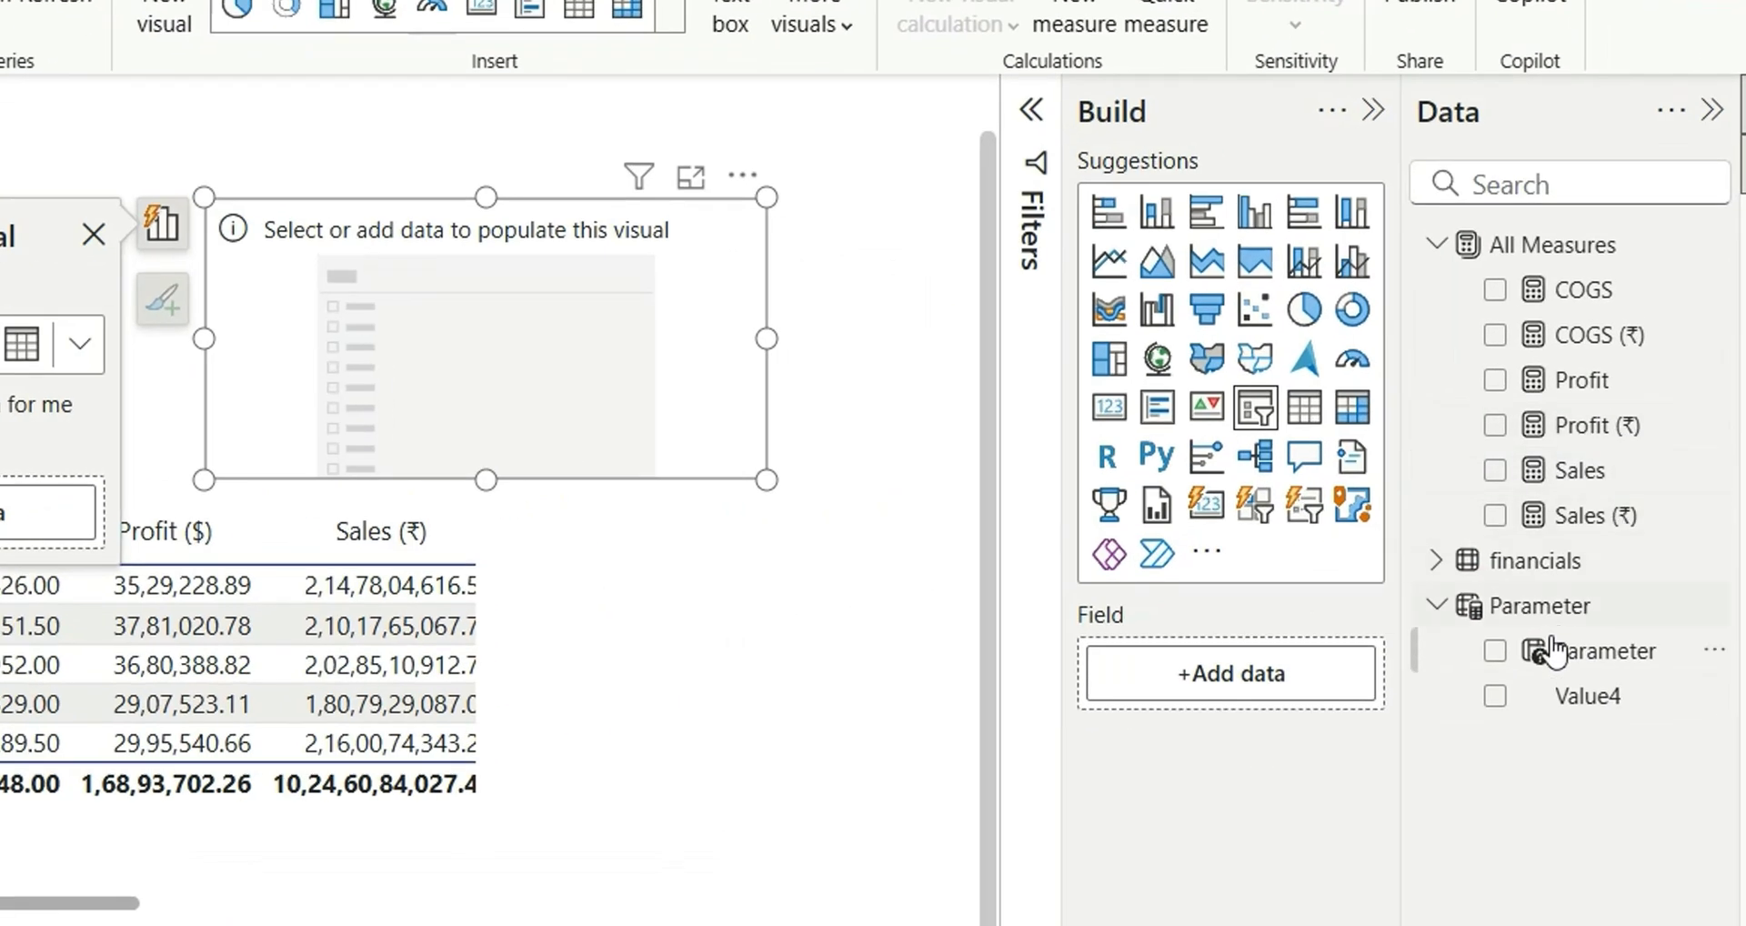
click(1496, 697)
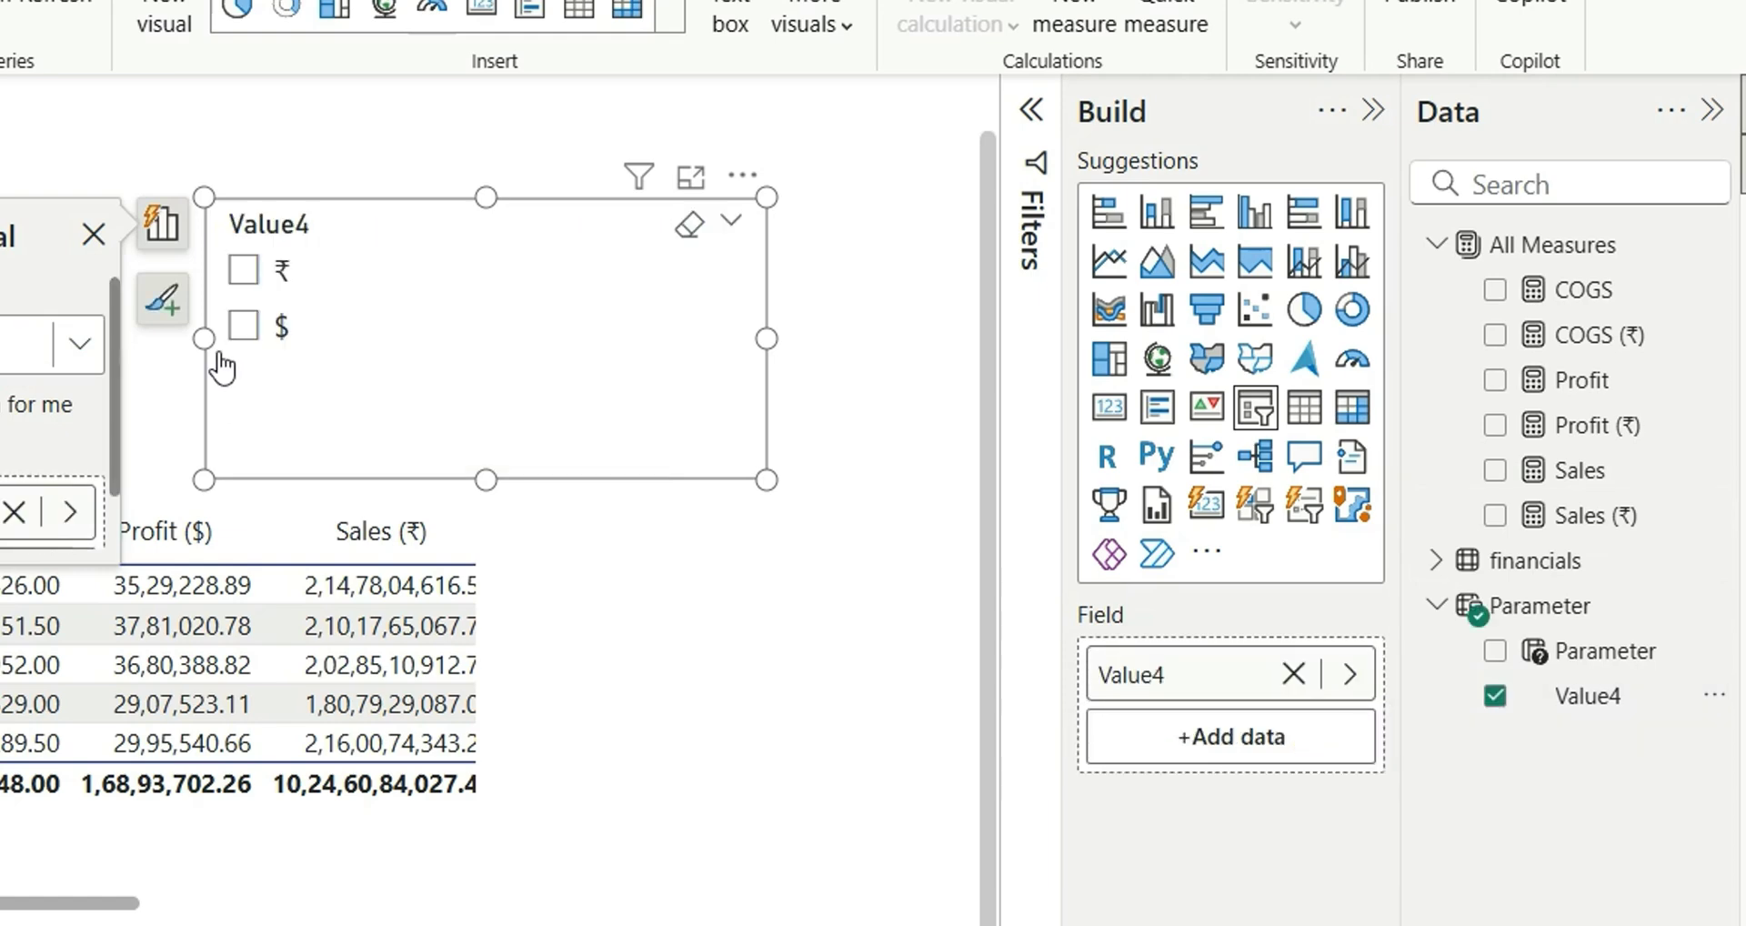
drag(206, 341, 487, 339)
click(526, 278)
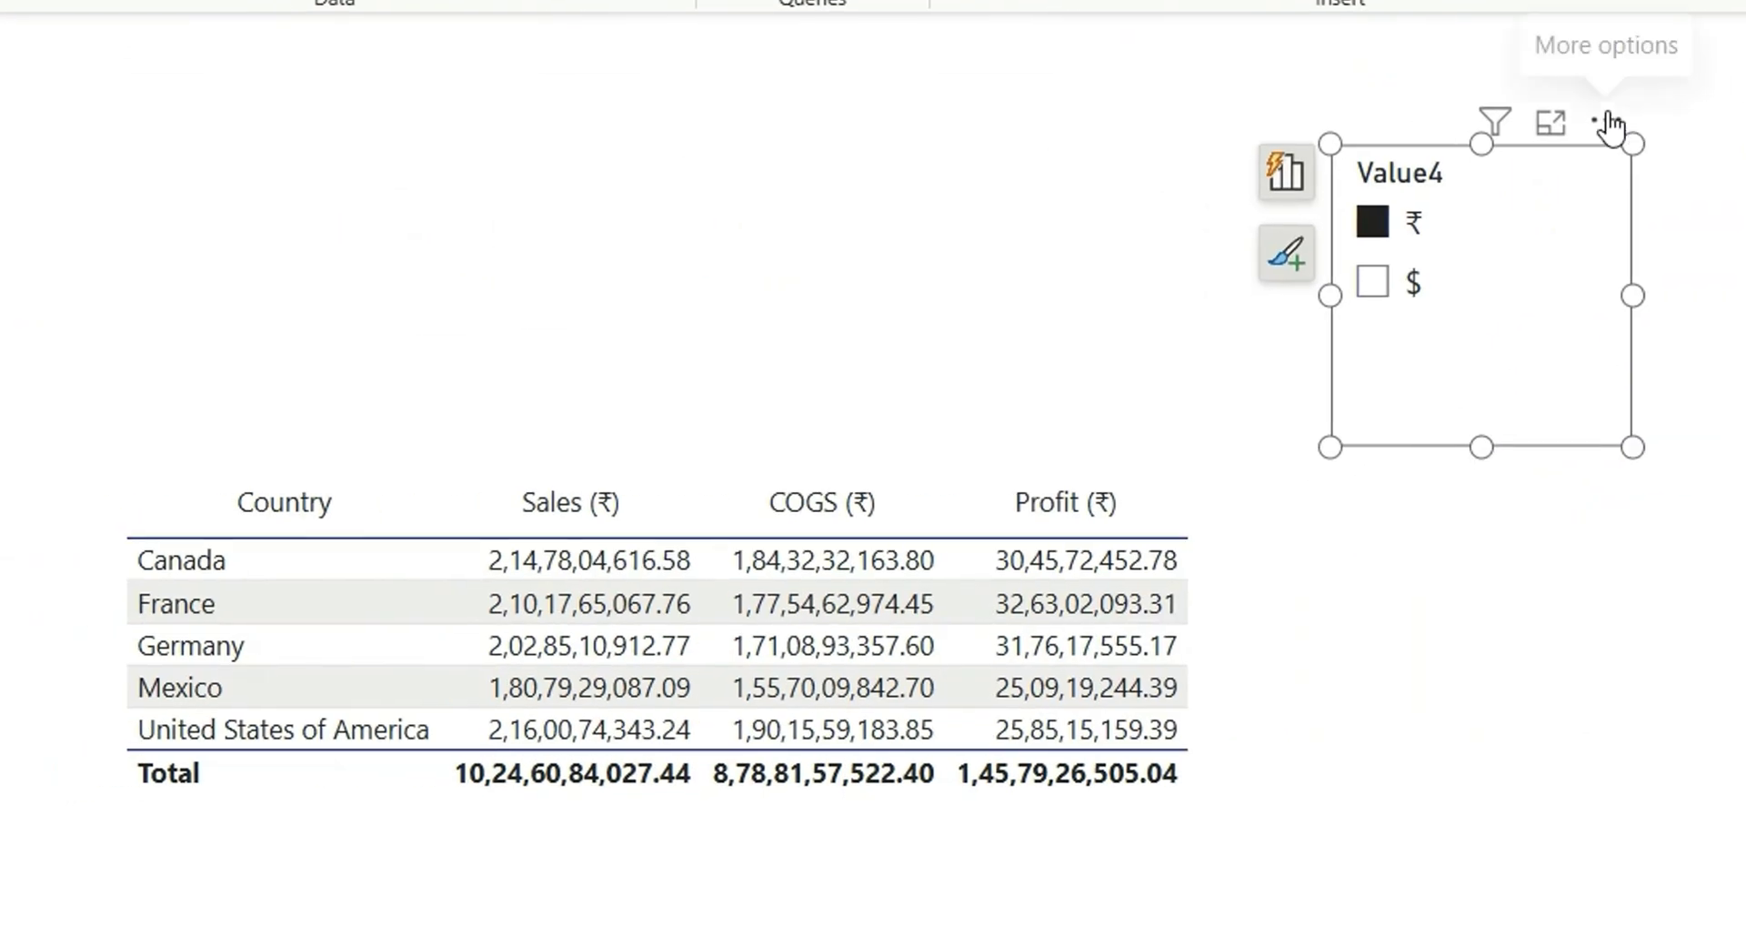
- Sort the slicer ascending so $ comes first, then toggle the table between $ and ₹
click(1608, 124)
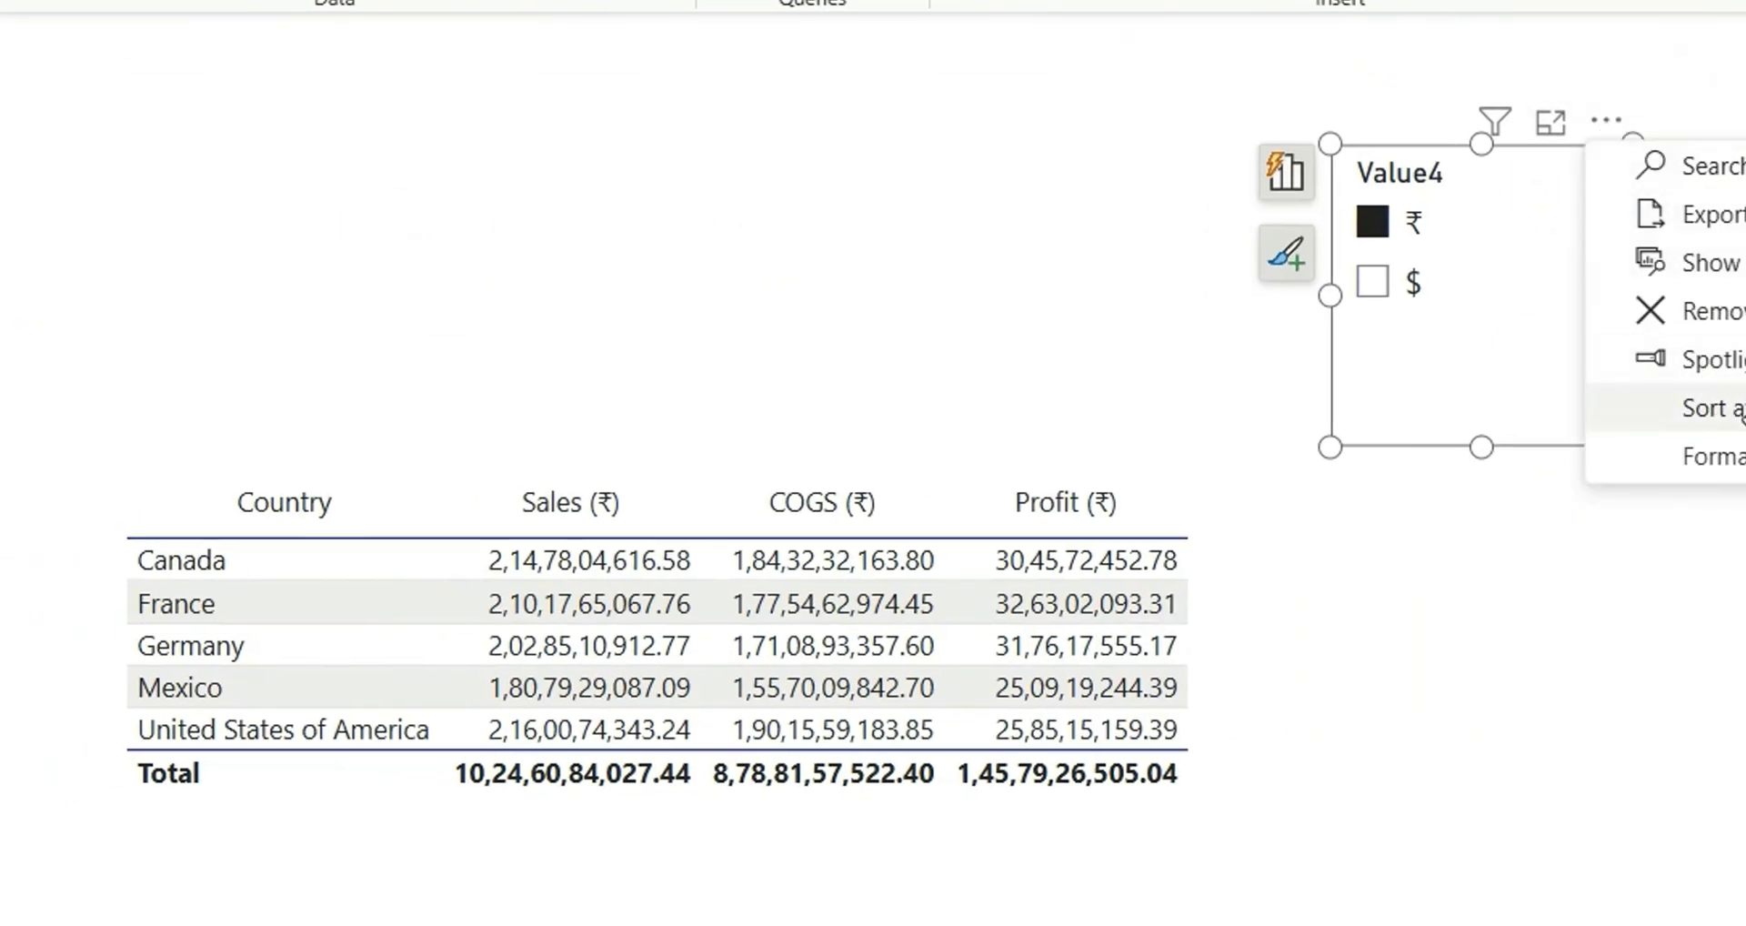
click(1701, 405)
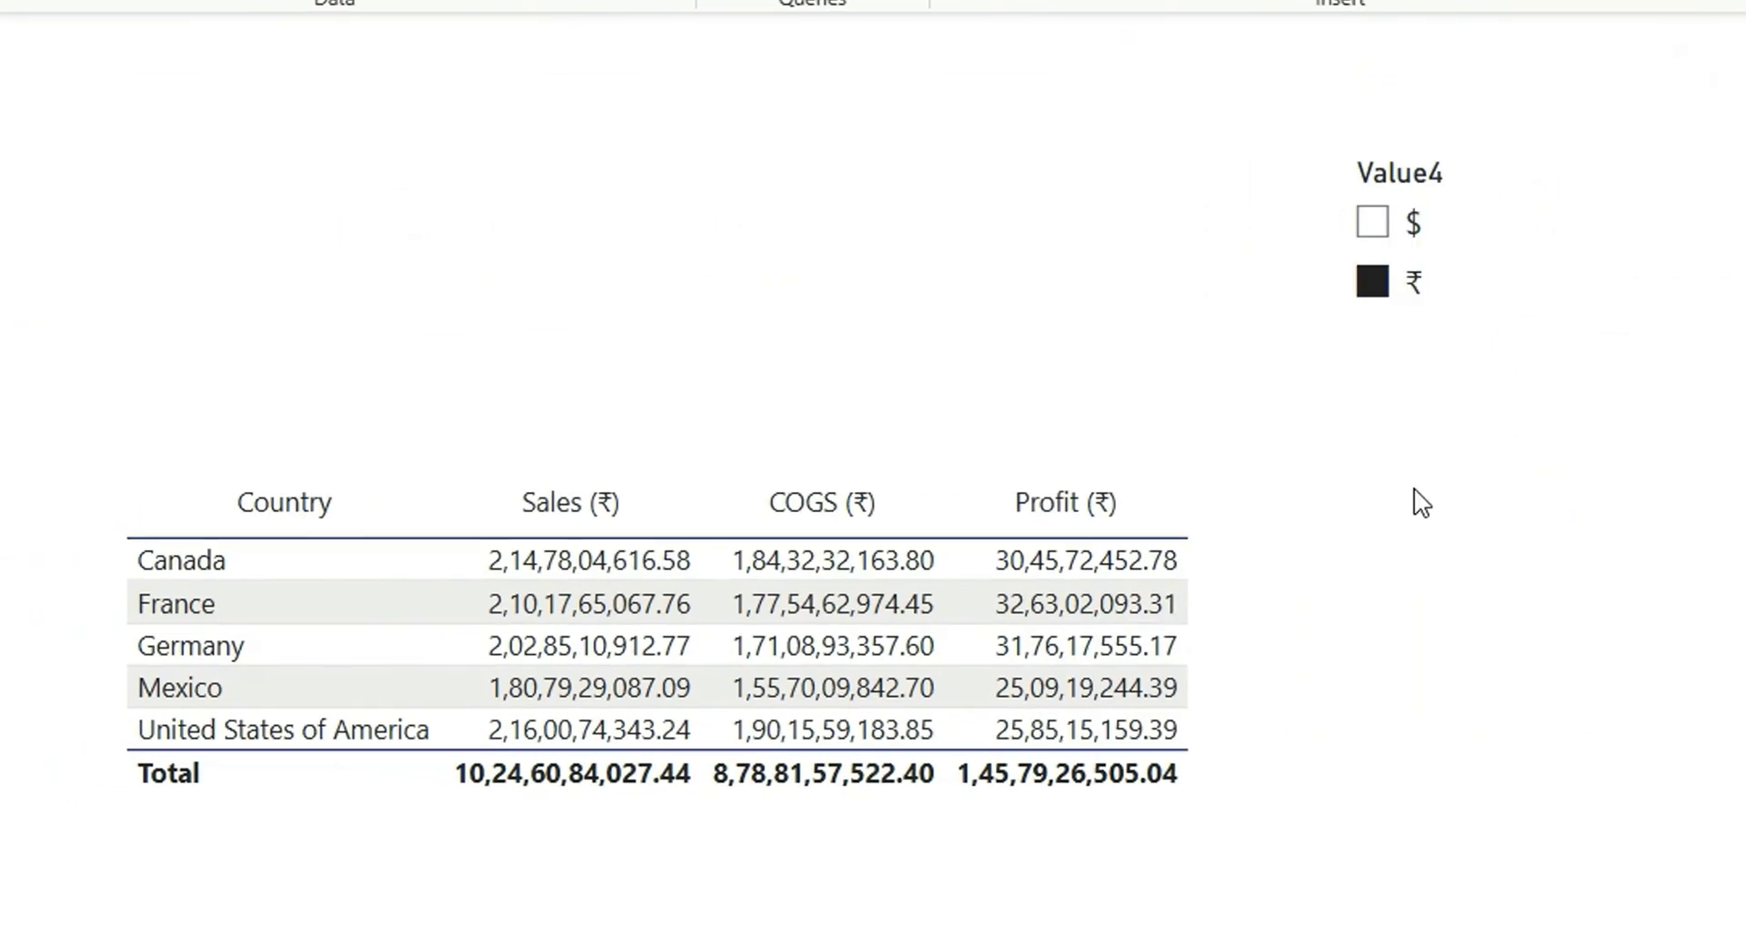
click(1414, 228)
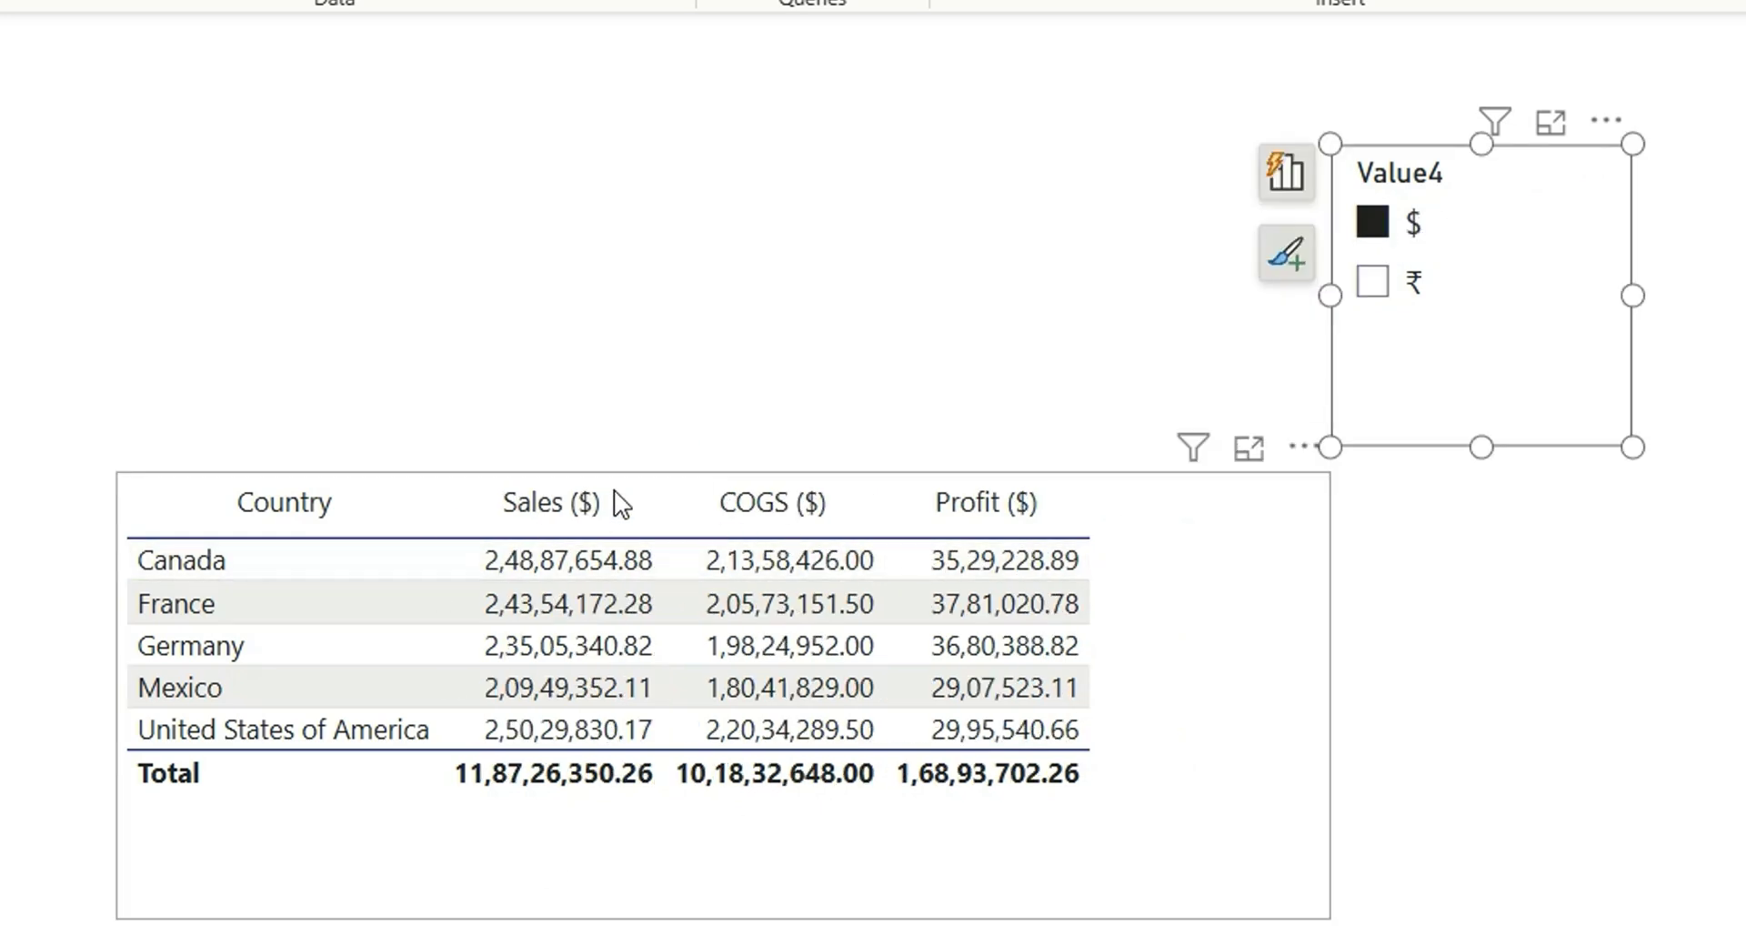
click(1391, 286)
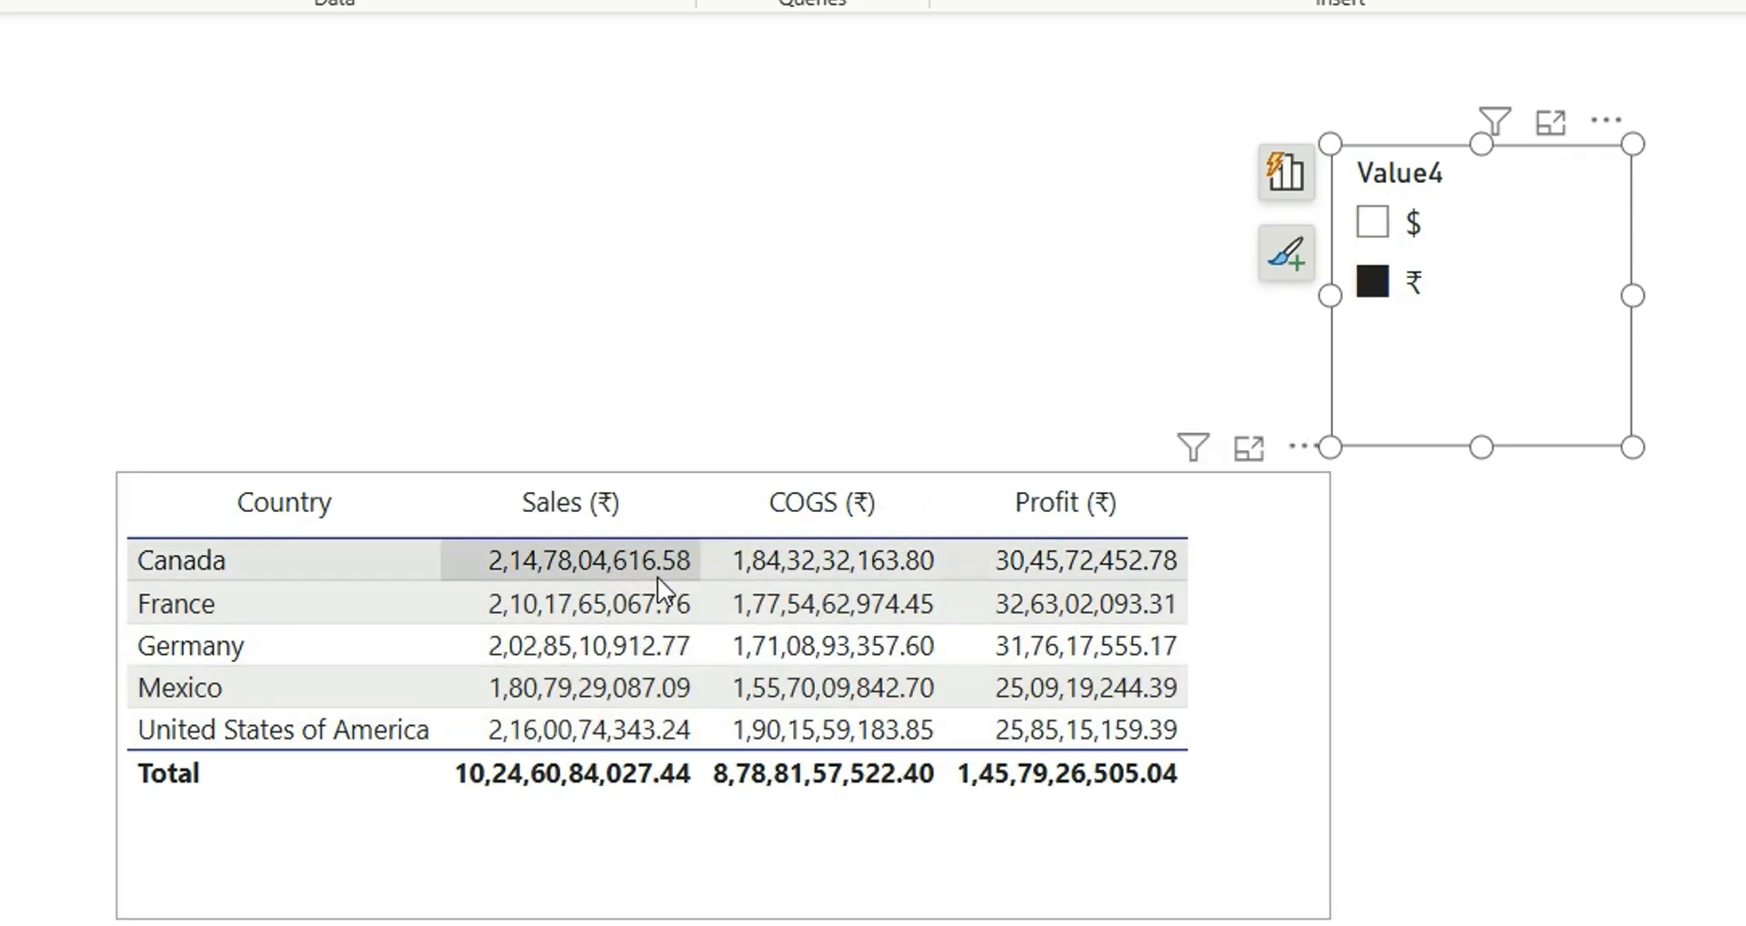